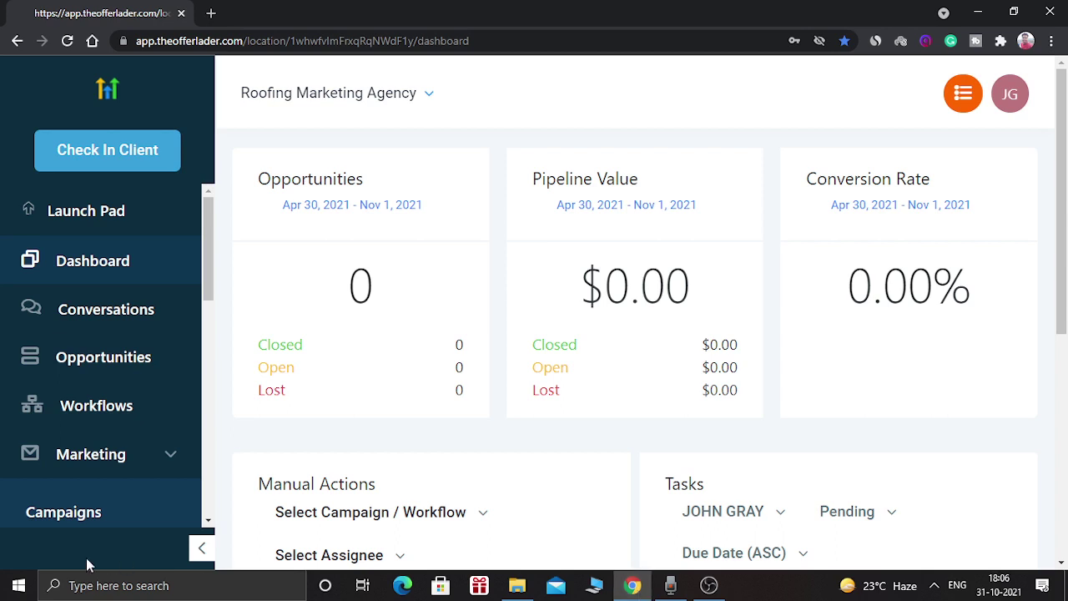
# - Open the Form Builder from the Marketing section of the sidebar
pyautogui.moveTo(212, 237); pyautogui.dragTo(210, 297)
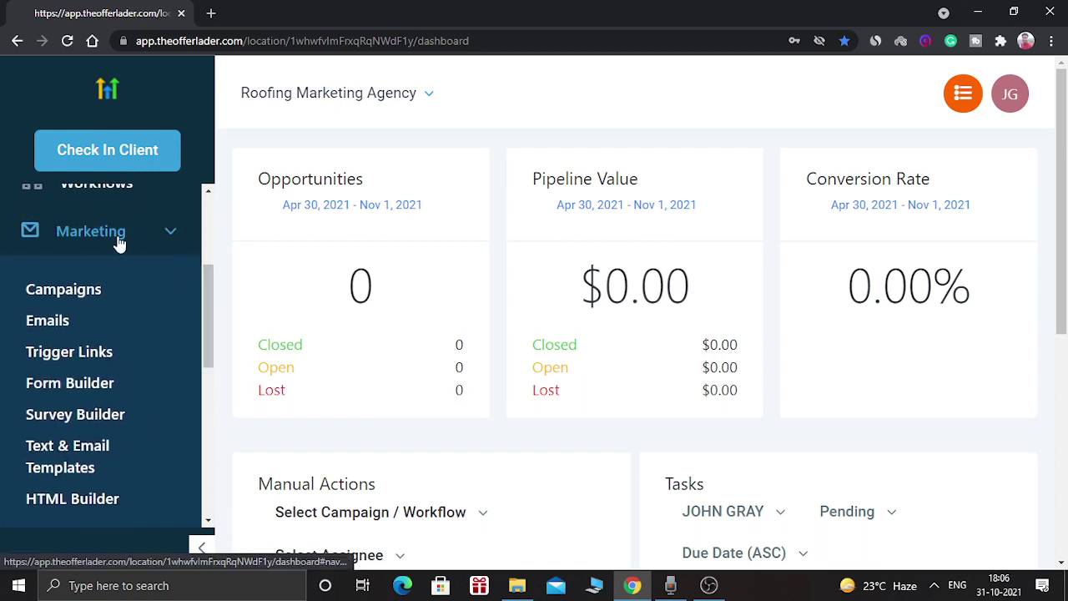
pyautogui.click(53, 390)
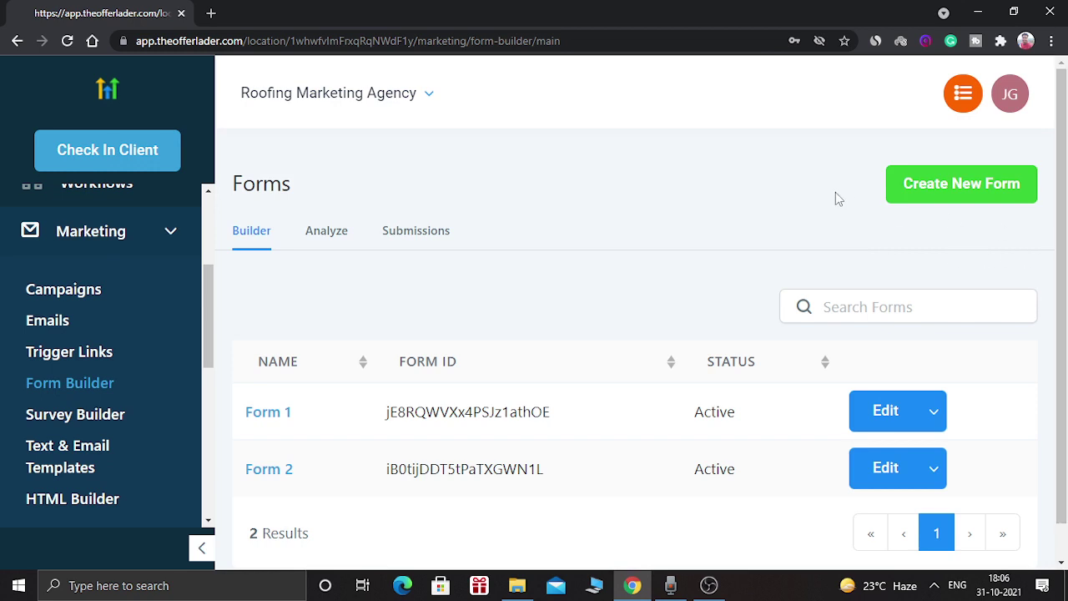
# - Create a new blank form and add First Name, Last Name, Phone and Email fields
pyautogui.click(908, 192)
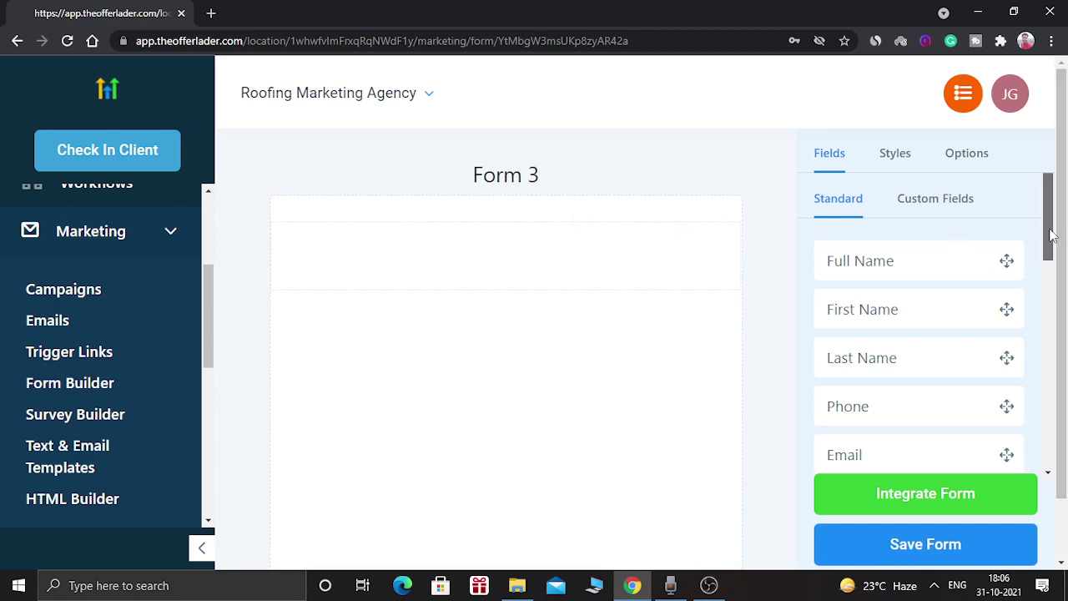
pyautogui.moveTo(1049, 235); pyautogui.dragTo(1051, 236)
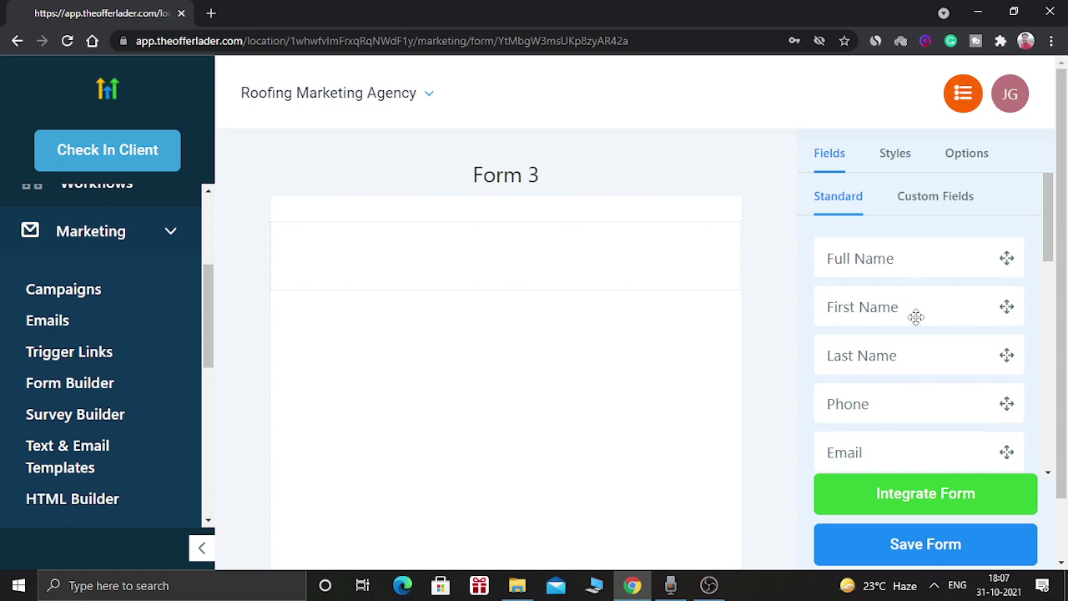
pyautogui.moveTo(1046, 230); pyautogui.dragTo(1062, 209)
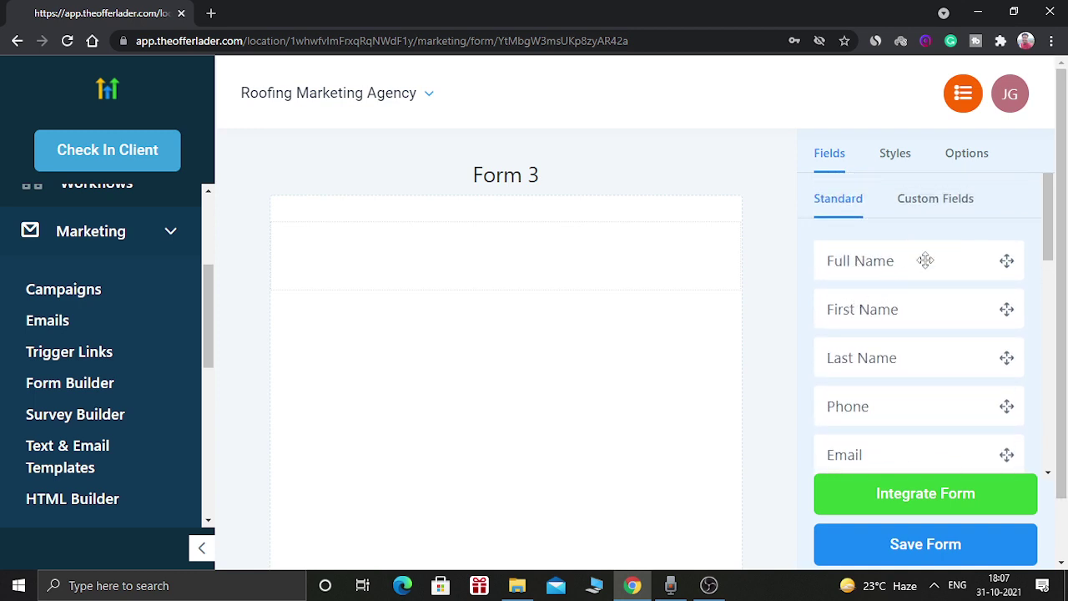
pyautogui.moveTo(925, 261); pyautogui.dragTo(894, 262)
pyautogui.moveTo(850, 297); pyautogui.dragTo(578, 268)
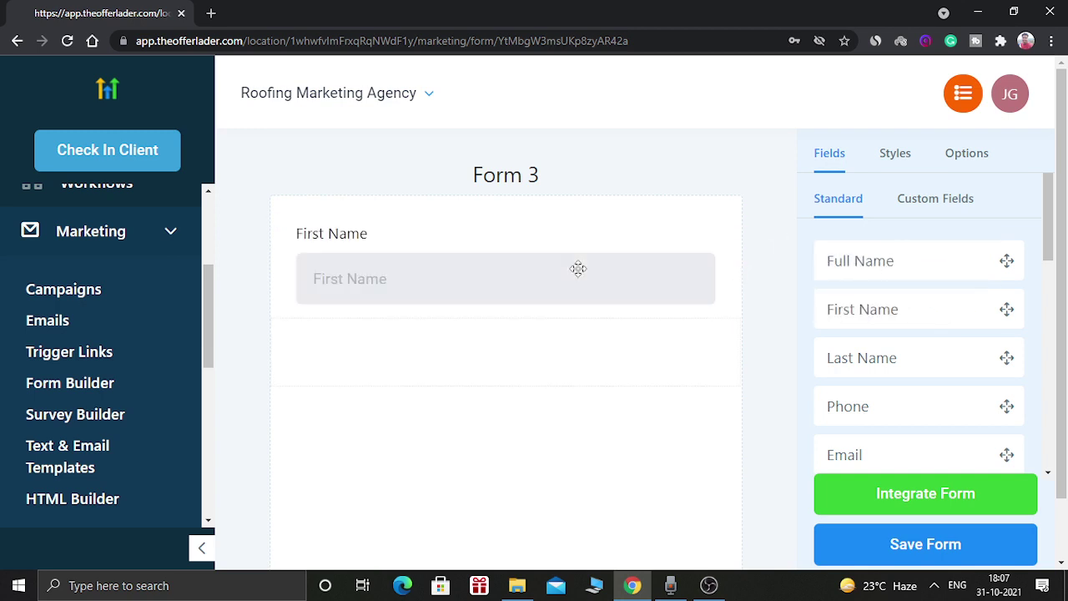
pyautogui.moveTo(887, 351); pyautogui.dragTo(496, 343)
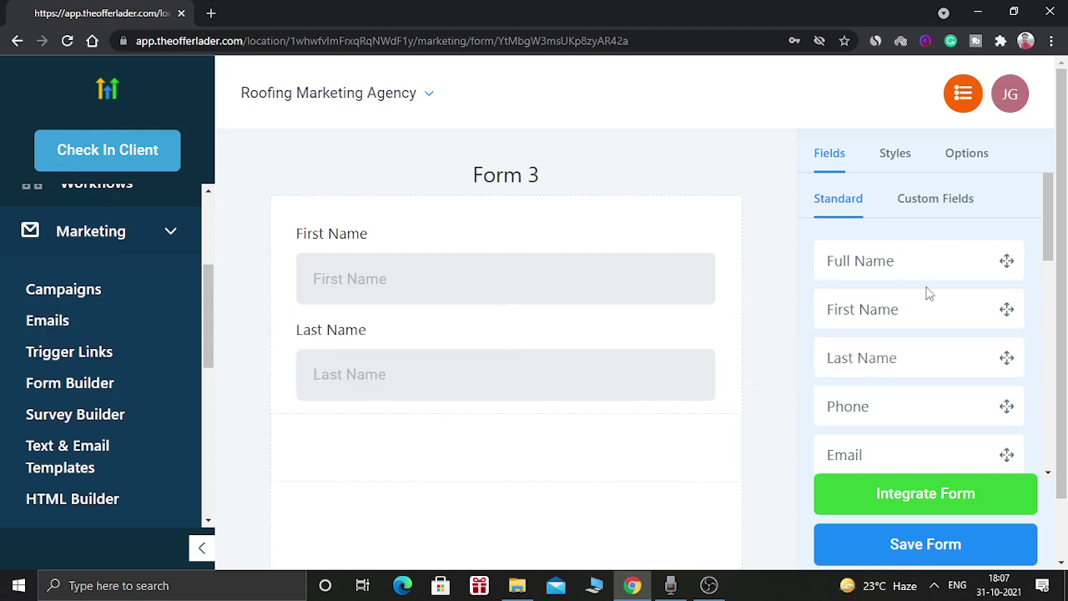
pyautogui.moveTo(875, 405); pyautogui.dragTo(622, 437)
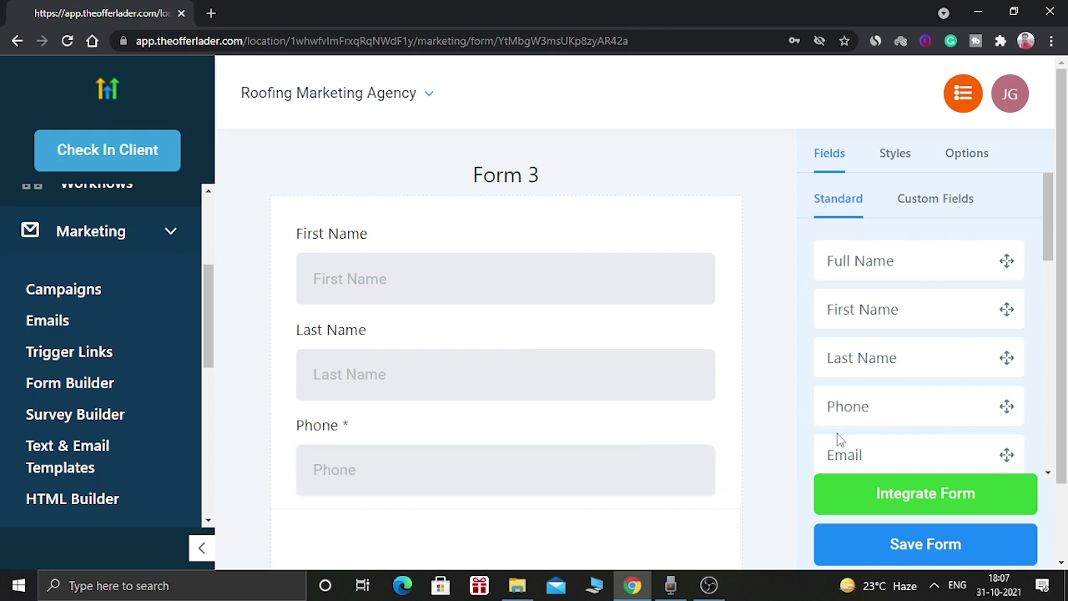
pyautogui.moveTo(899, 453); pyautogui.dragTo(579, 501)
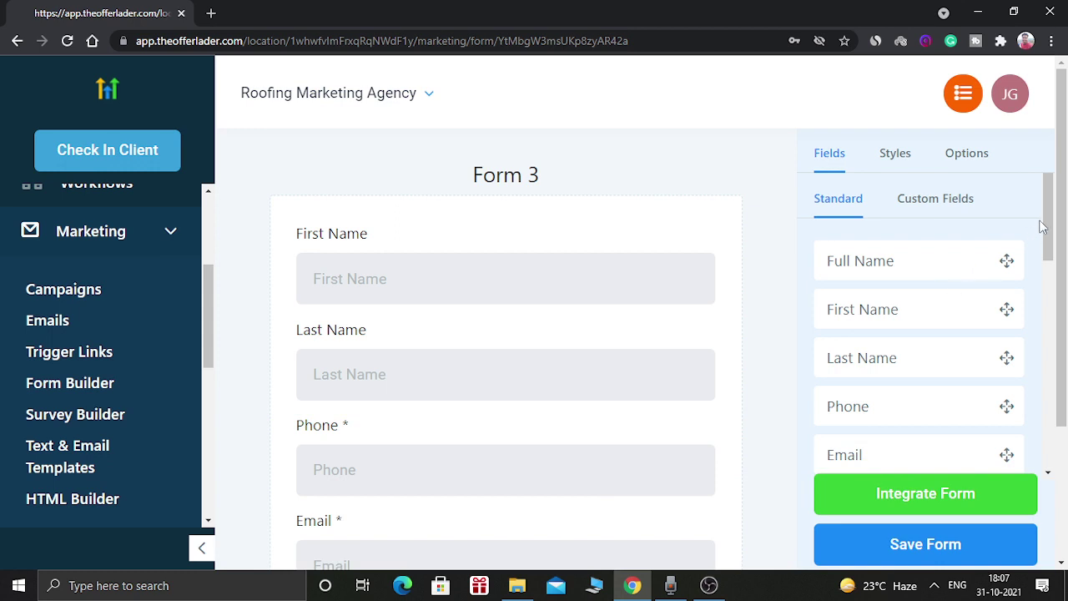
pyautogui.moveTo(1051, 222); pyautogui.dragTo(1065, 324)
# - Add Address and Website fields below Email, with Website above Address
pyautogui.moveTo(1050, 237); pyautogui.dragTo(1055, 278)
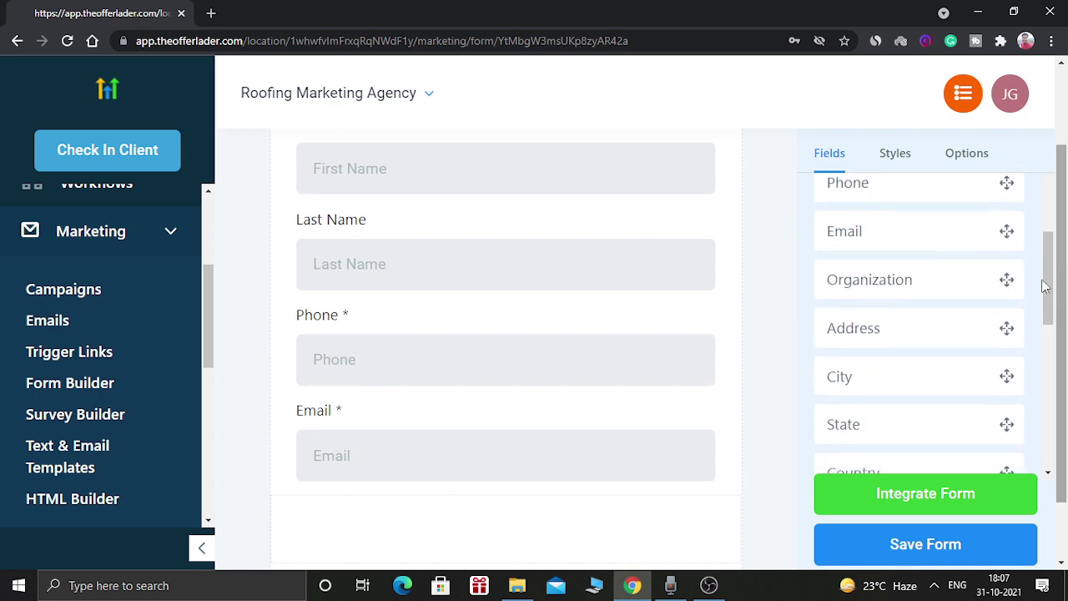
pyautogui.moveTo(914, 329); pyautogui.dragTo(432, 512)
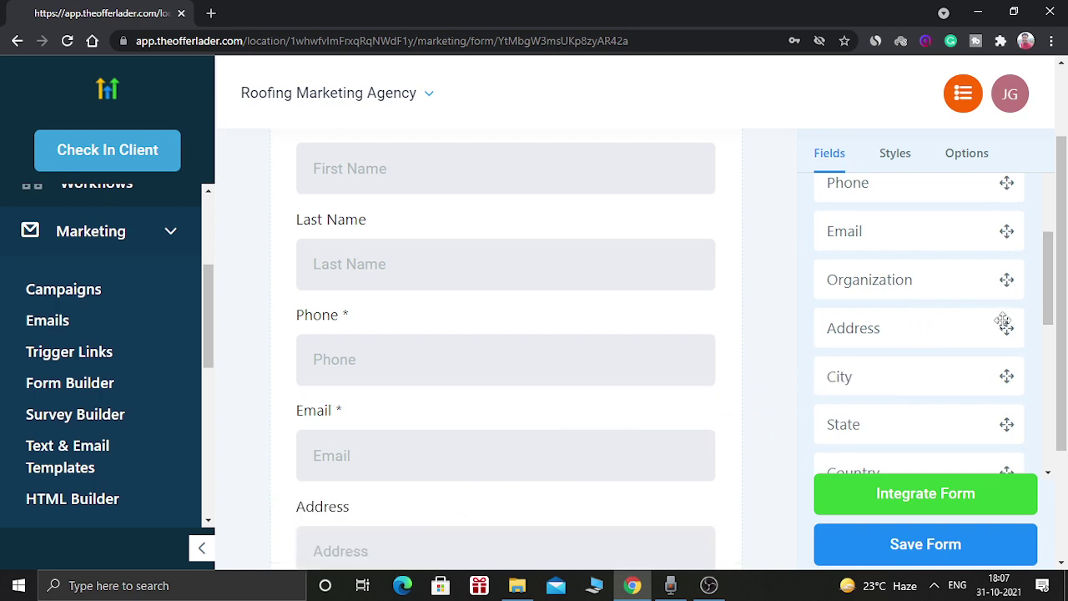
pyautogui.moveTo(1064, 323); pyautogui.dragTo(1065, 347)
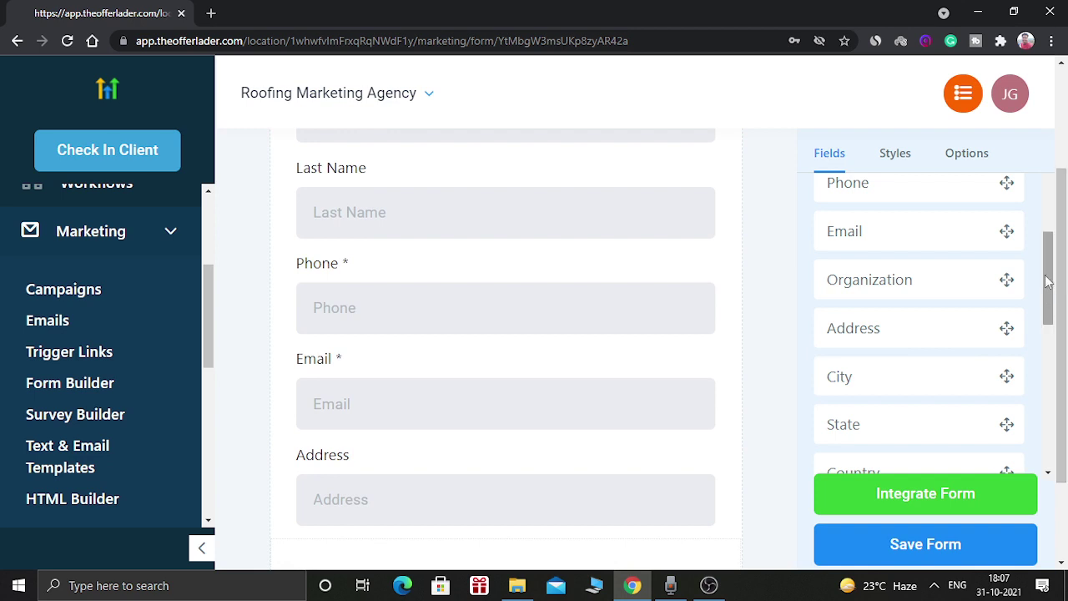
pyautogui.moveTo(1049, 281); pyautogui.dragTo(1054, 322)
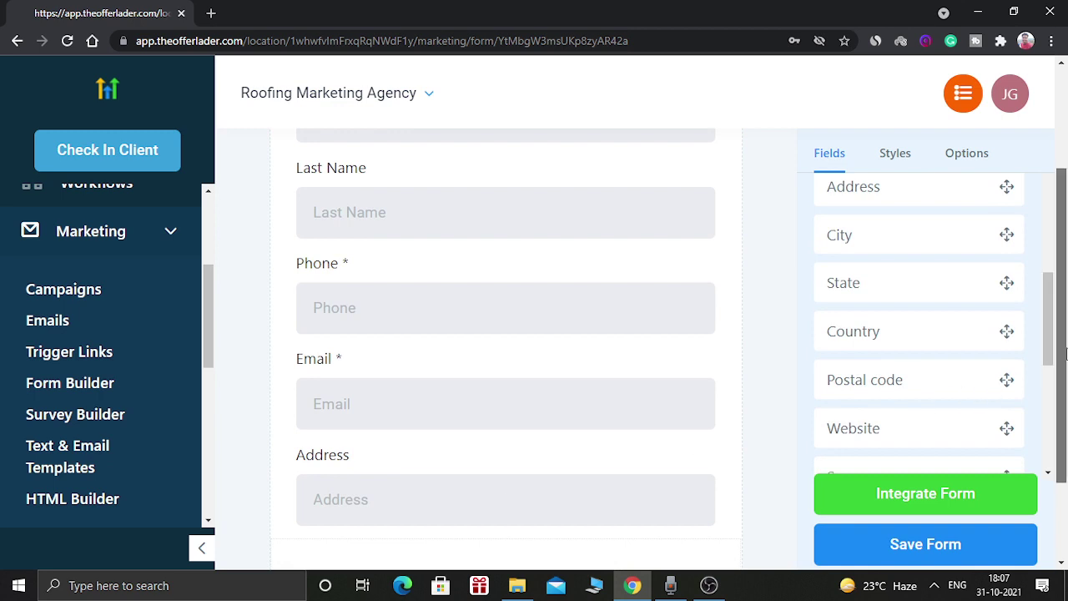
pyautogui.scroll(-1, 1064, 364)
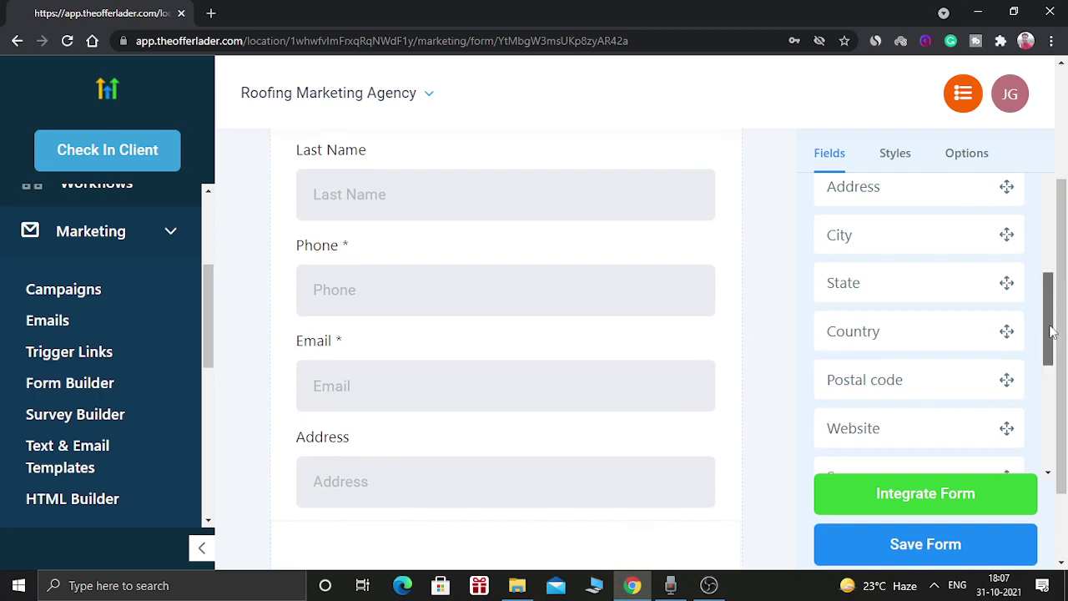
pyautogui.moveTo(1051, 333); pyautogui.dragTo(1053, 363)
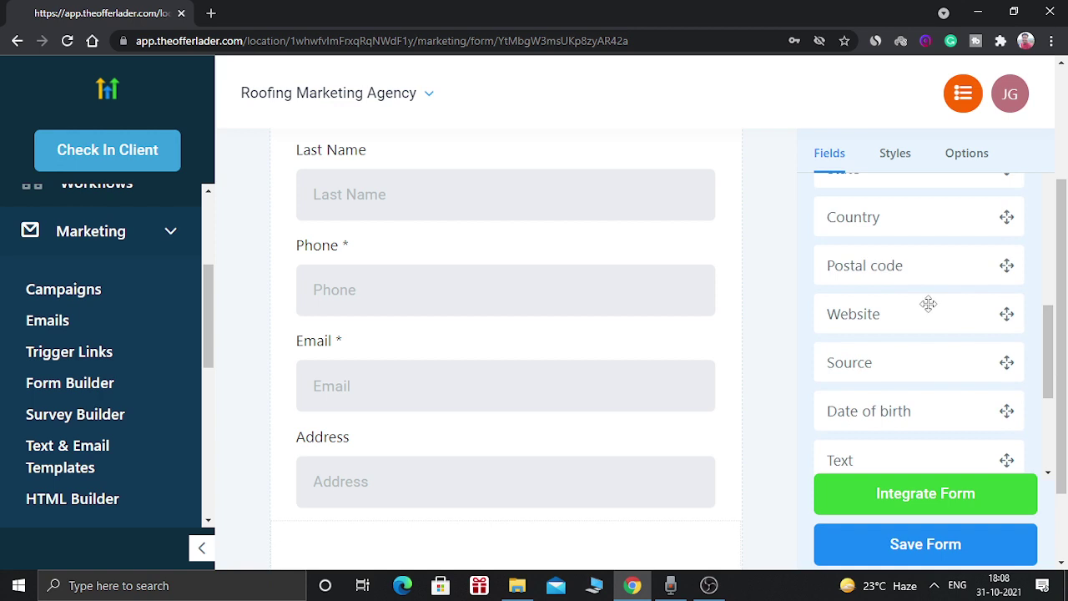
pyautogui.moveTo(929, 303); pyautogui.dragTo(506, 479)
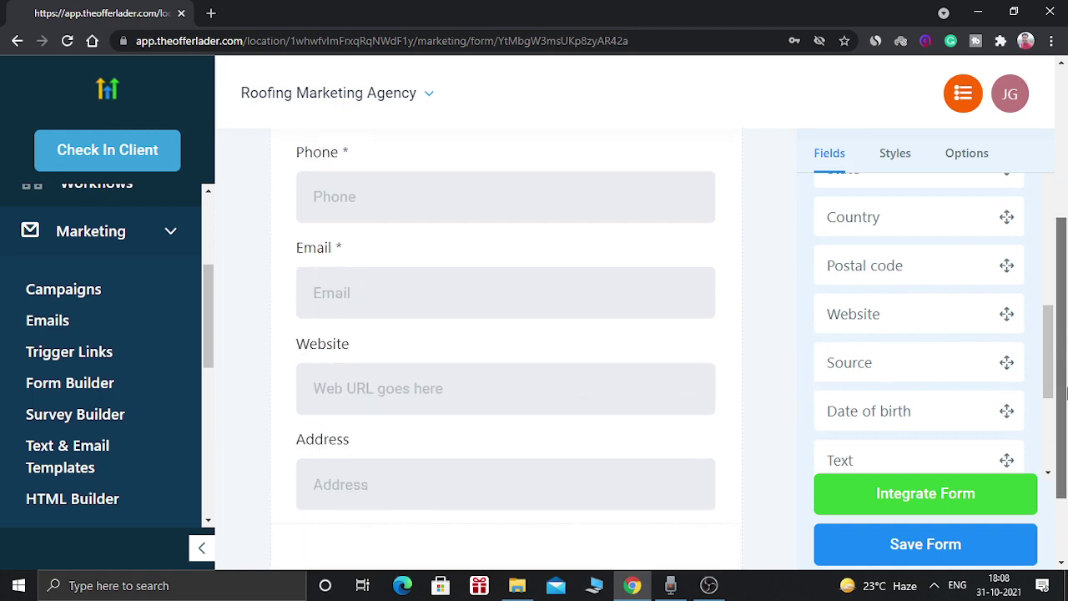
# - Add a Captcha check and a submit Button at the bottom of the form
pyautogui.scroll(-2, 1064, 336)
pyautogui.moveTo(1048, 359); pyautogui.dragTo(1058, 432)
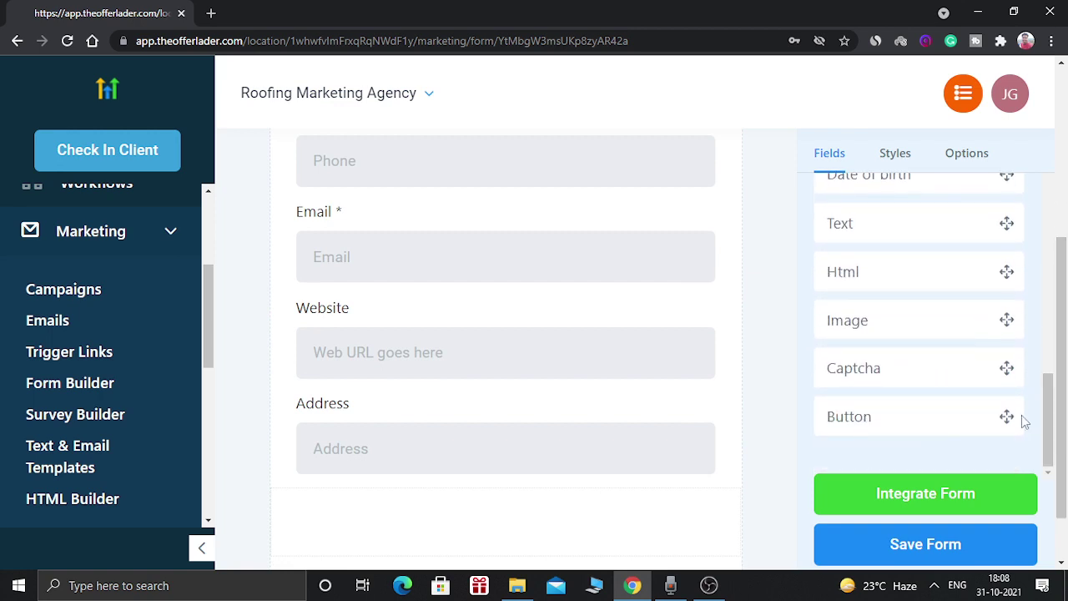
pyautogui.moveTo(956, 384); pyautogui.dragTo(618, 498)
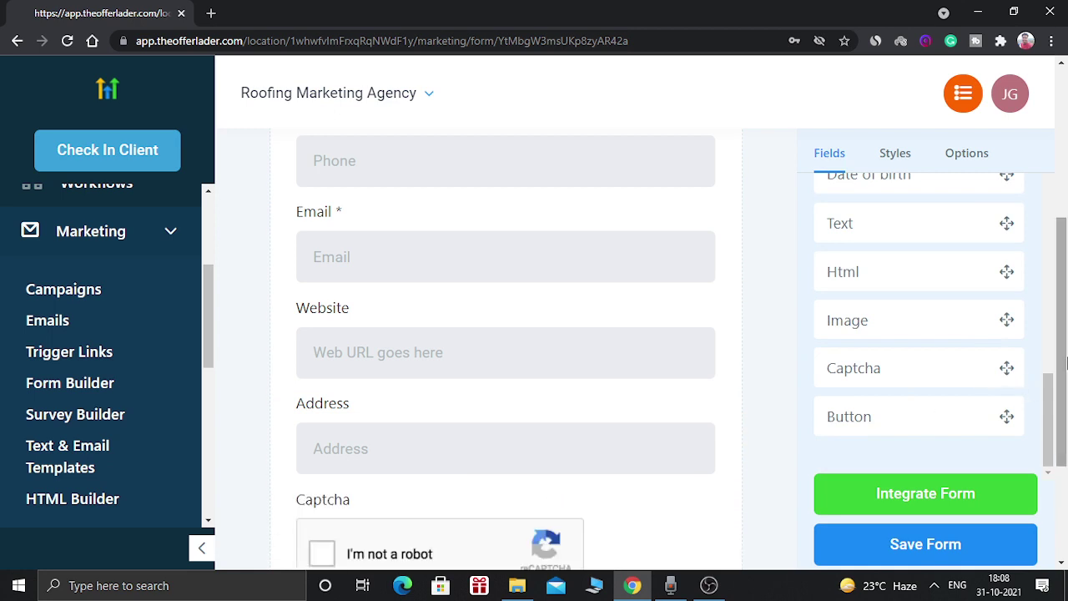
pyautogui.moveTo(1065, 368); pyautogui.dragTo(1064, 447)
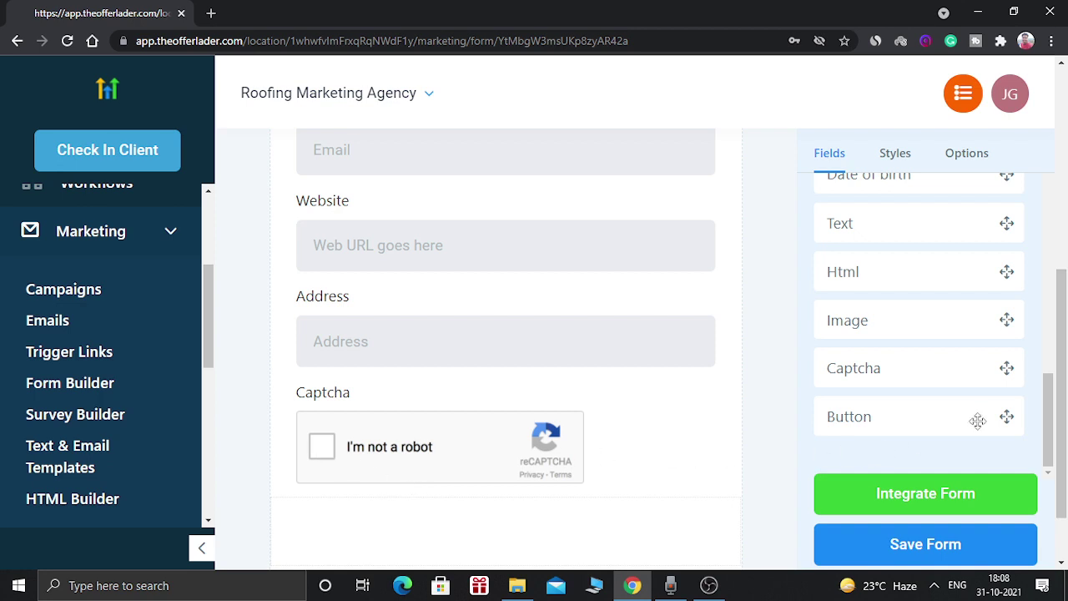
pyautogui.moveTo(969, 423); pyautogui.dragTo(527, 518)
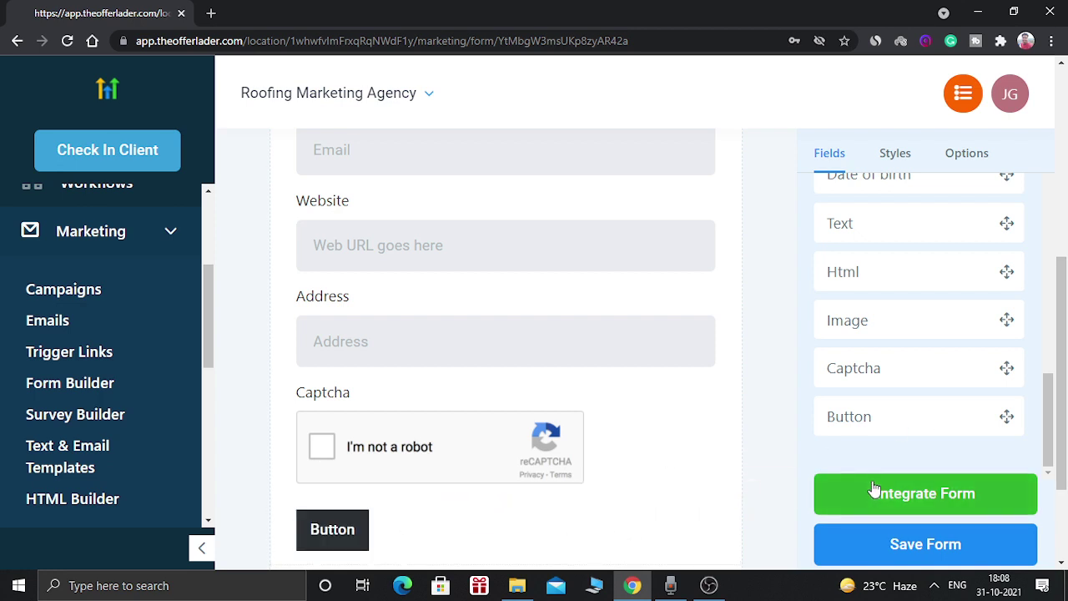
pyautogui.scroll(3, 1066, 378)
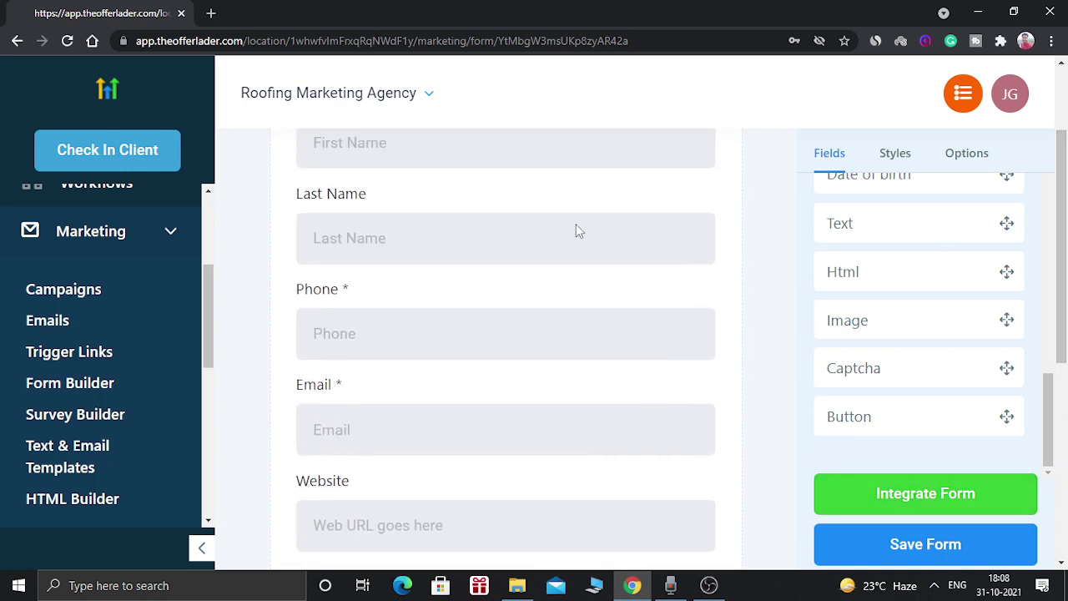
pyautogui.scroll(1, 1062, 250)
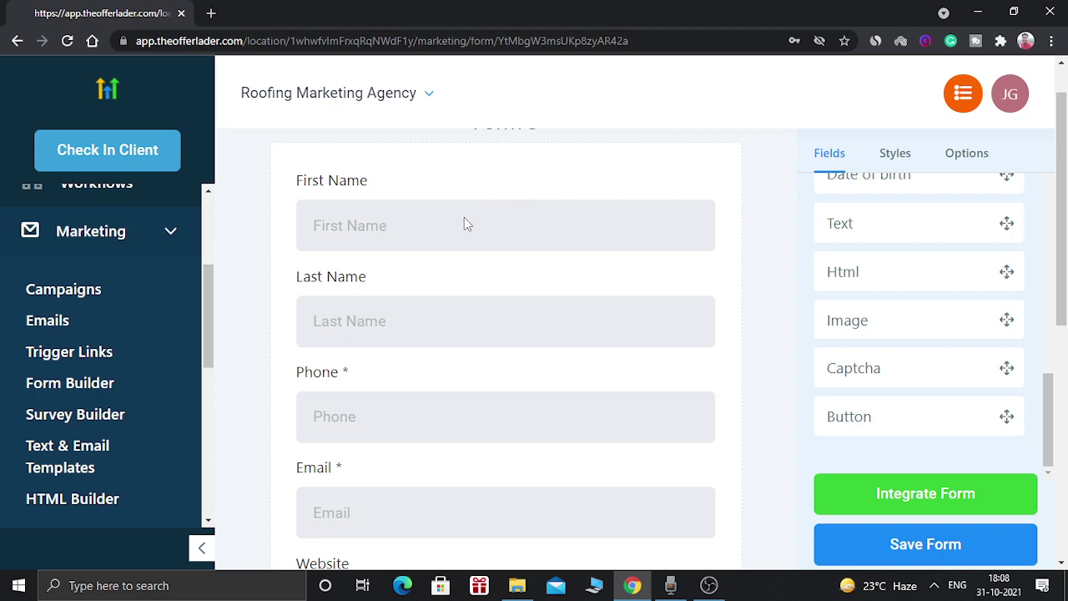
# - Tick Required on the First Name field and review the form's mandatory fields
pyautogui.doubleClick(350, 183)
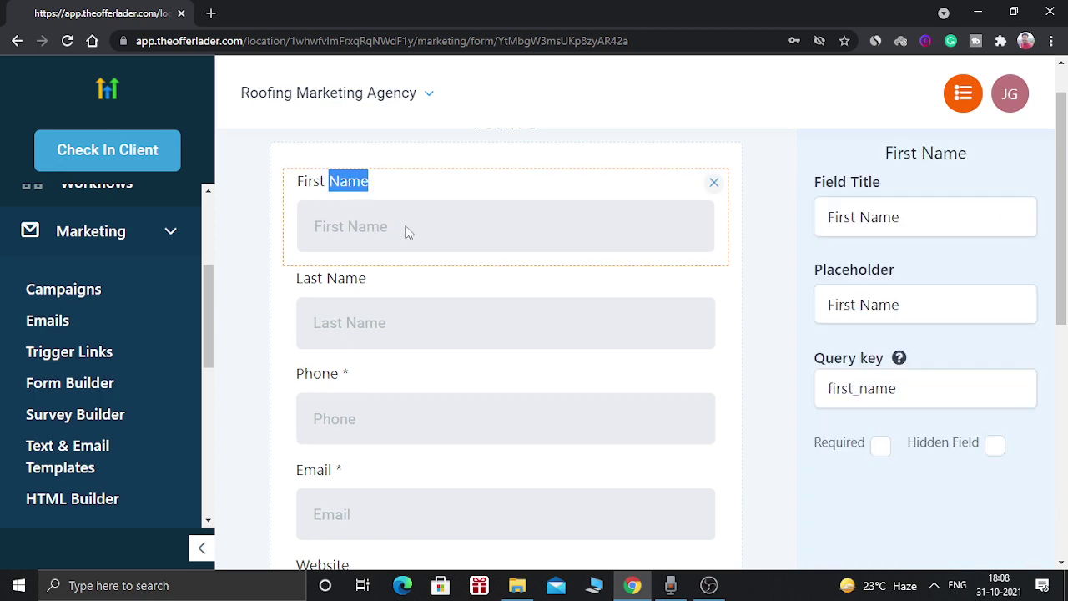
pyautogui.click(881, 447)
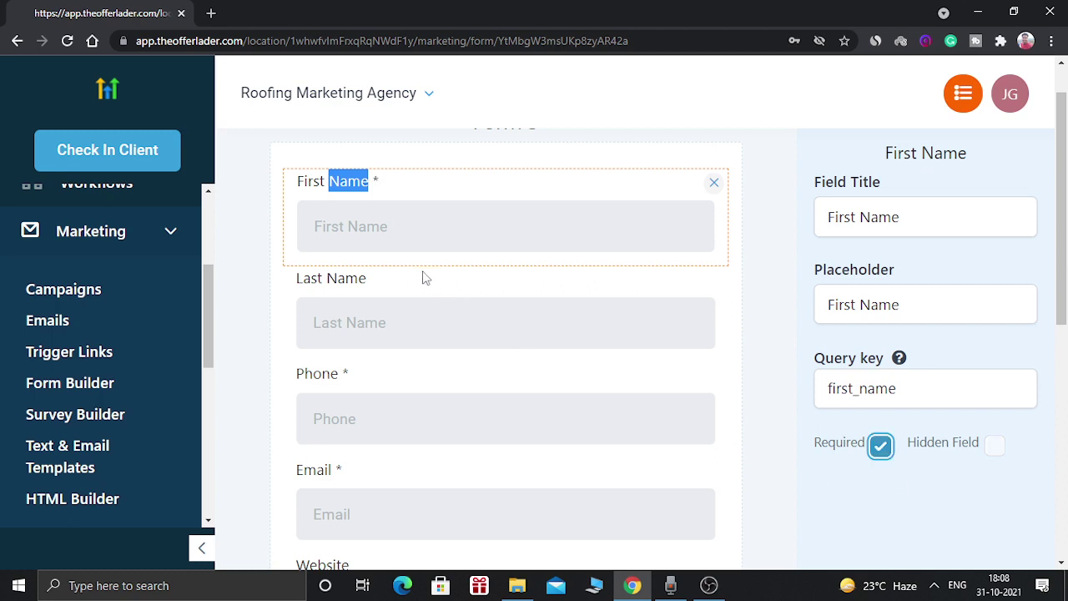
pyautogui.click(414, 239)
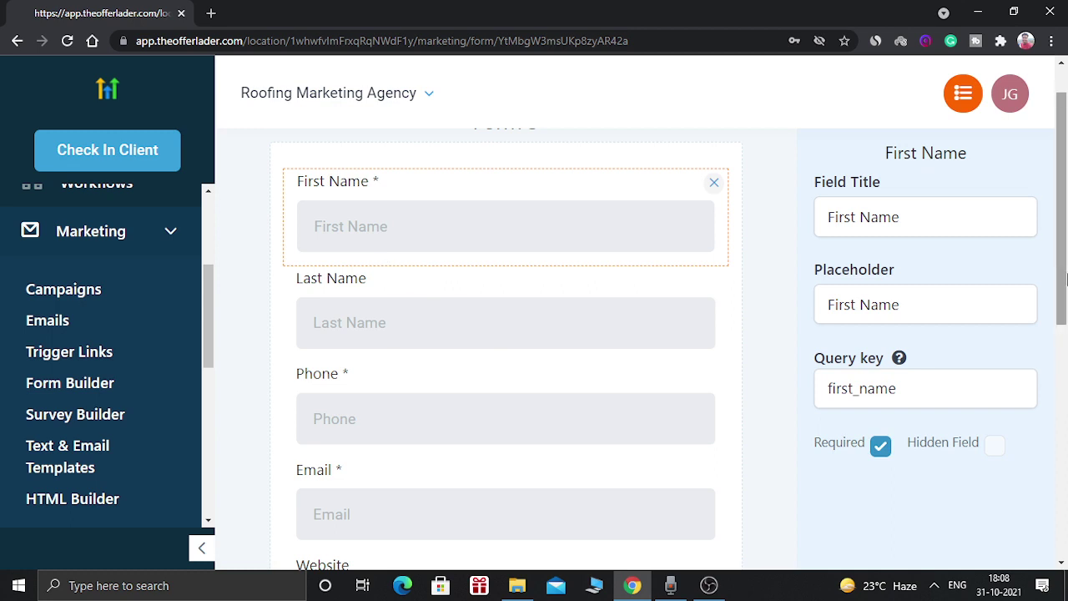
pyautogui.scroll(-2, 1061, 334)
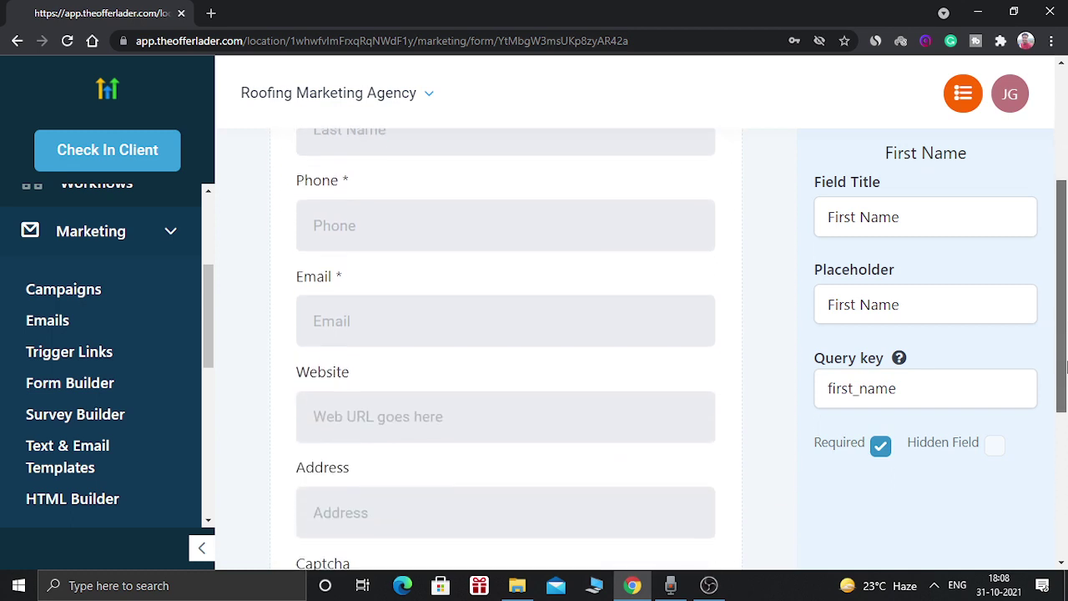
pyautogui.scroll(4, 1061, 334)
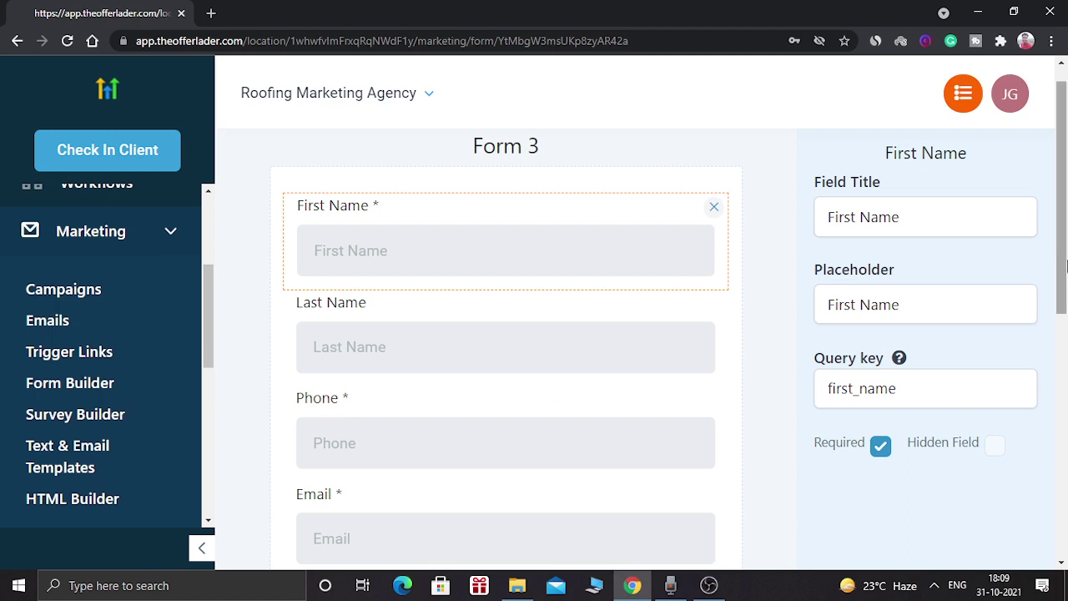
pyautogui.scroll(-2, 1065, 265)
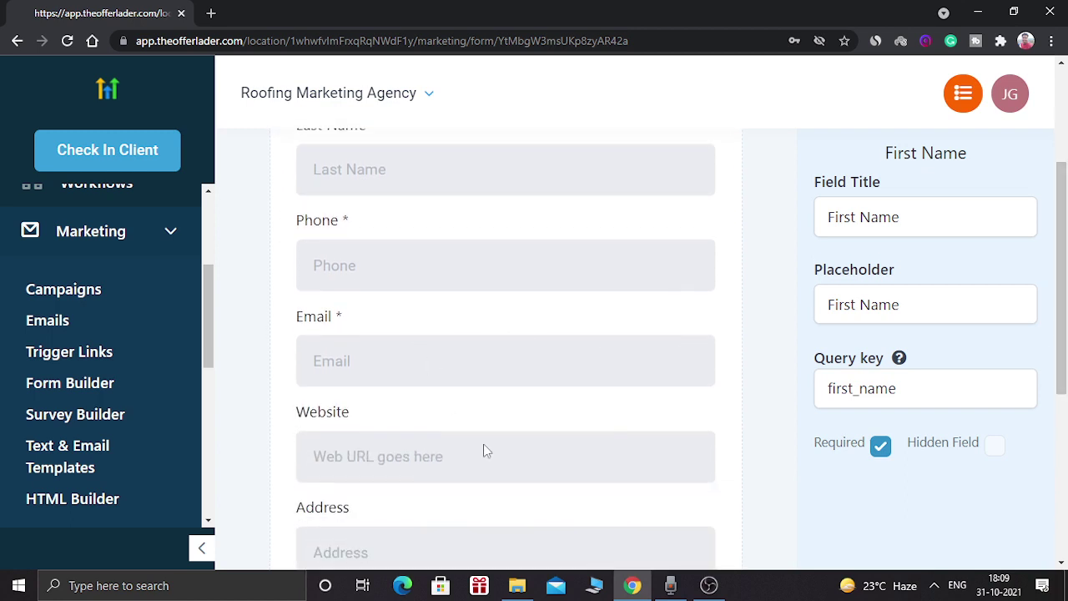
pyautogui.scroll(-3, 1066, 347)
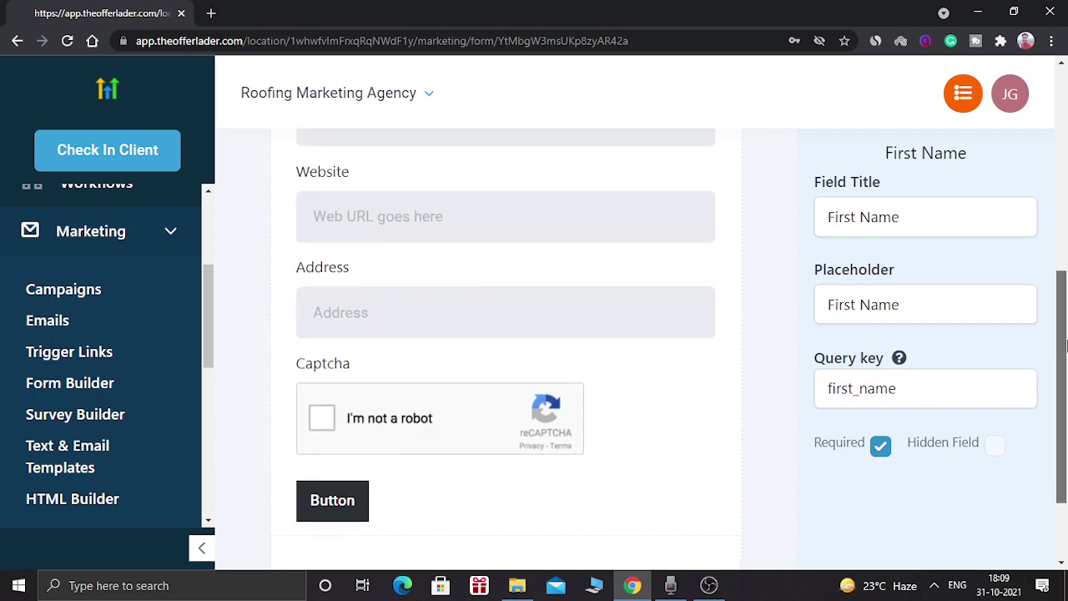
pyautogui.scroll(3, 1065, 346)
pyautogui.scroll(-3, 1066, 349)
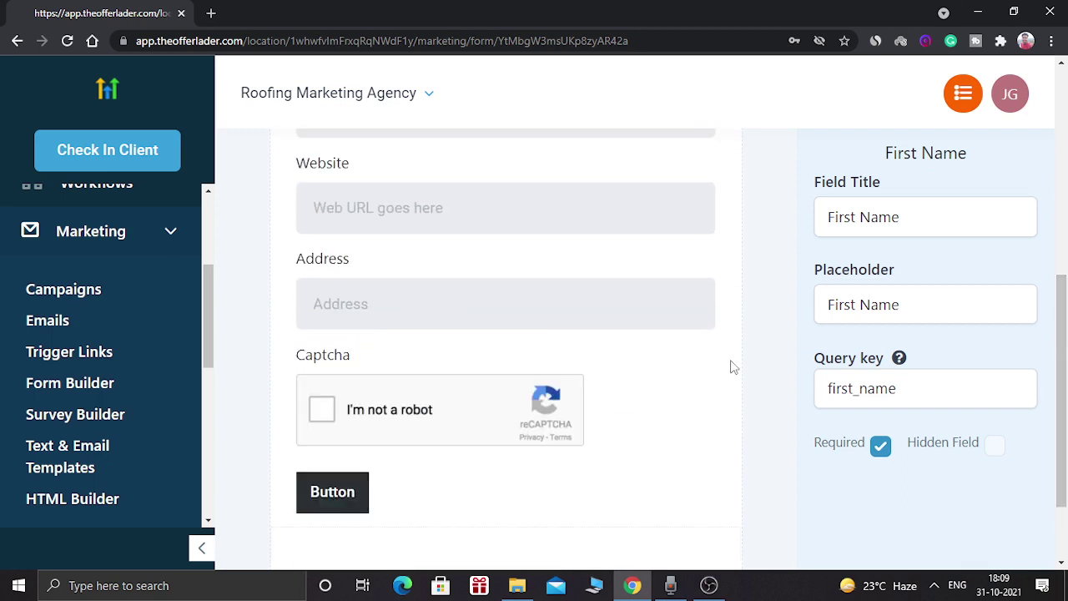
# - Relabel the form's button 'Click Me' and centre it
pyautogui.click(342, 498)
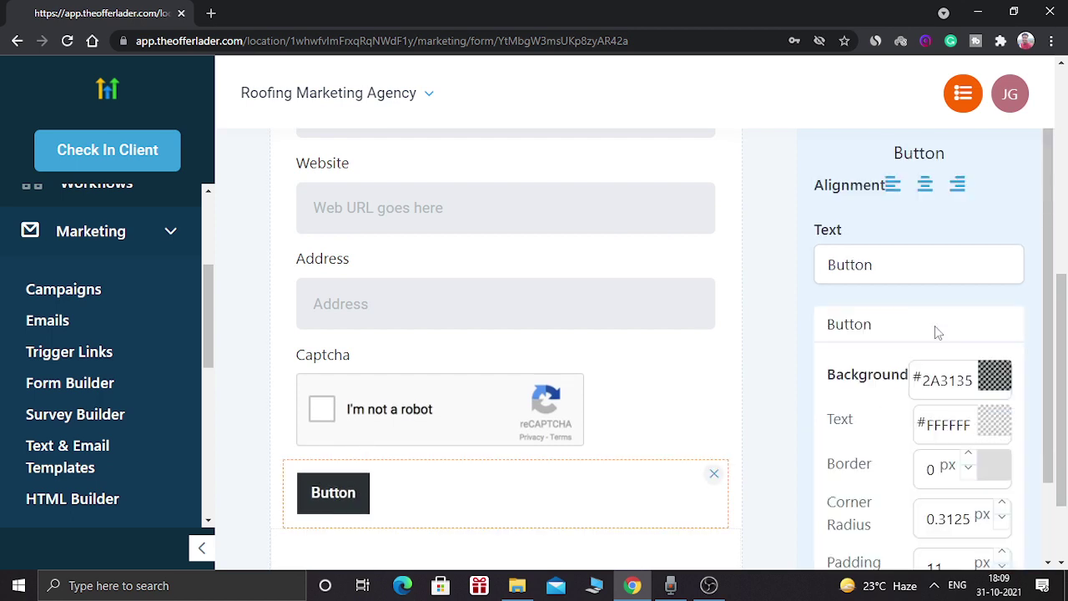
pyautogui.click(890, 264)
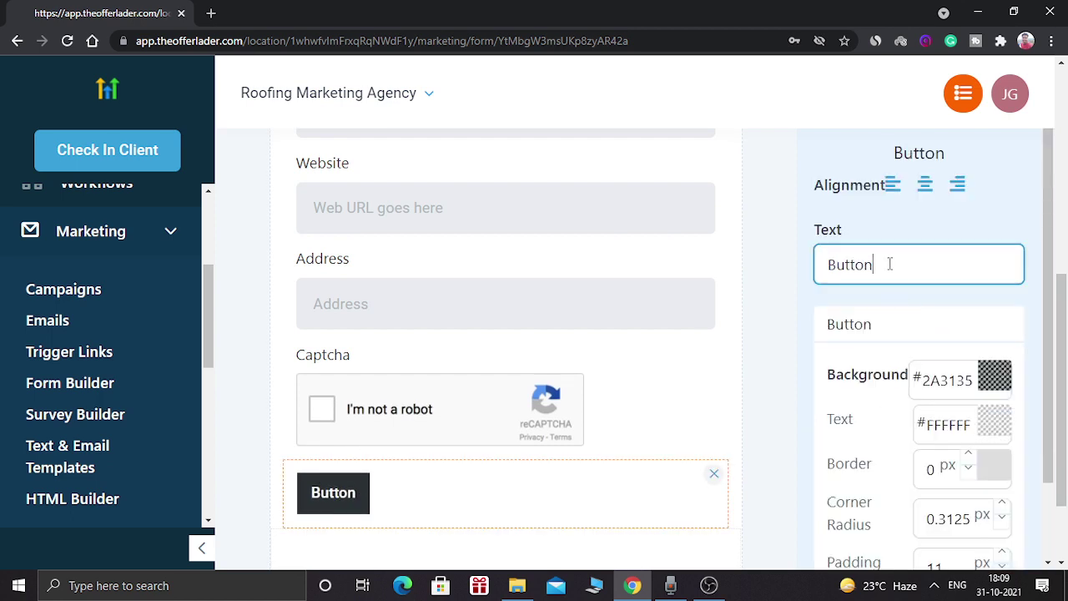
pyautogui.press('BackSpace')
pyautogui.press('BackSpace')
pyautogui.press('BackSpace')
pyautogui.press('BackSpace')
pyautogui.press('BackSpace')
pyautogui.press('BackSpace')
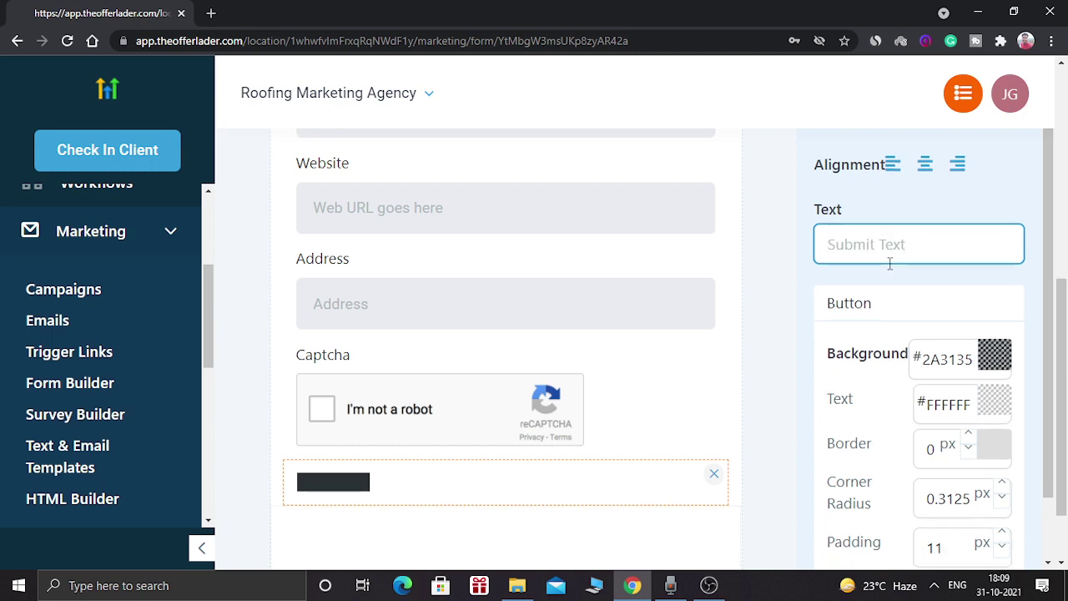
pyautogui.write('C')
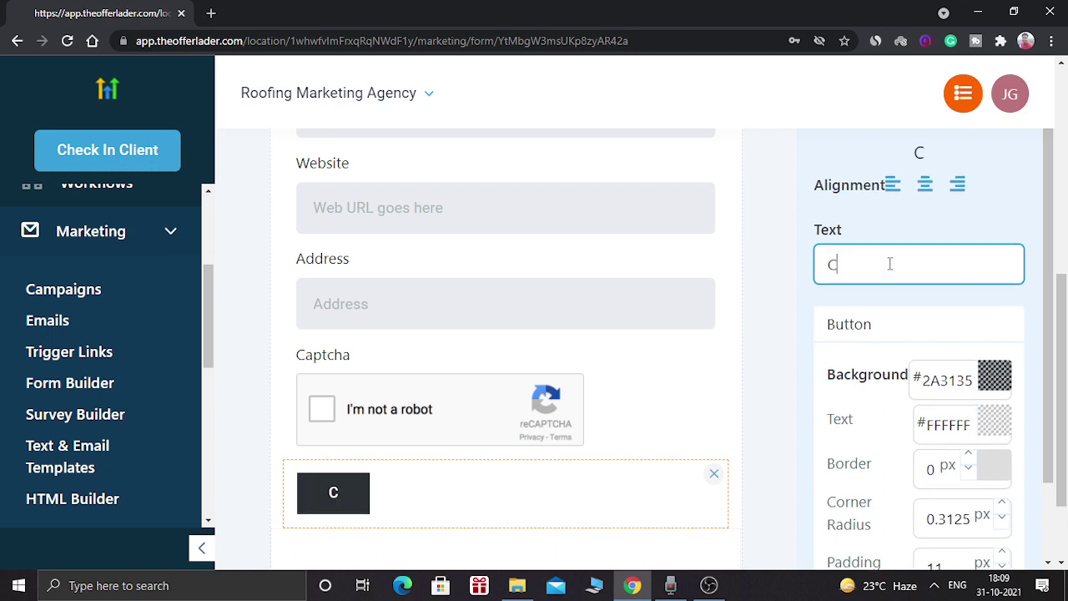
pyautogui.write('lick')
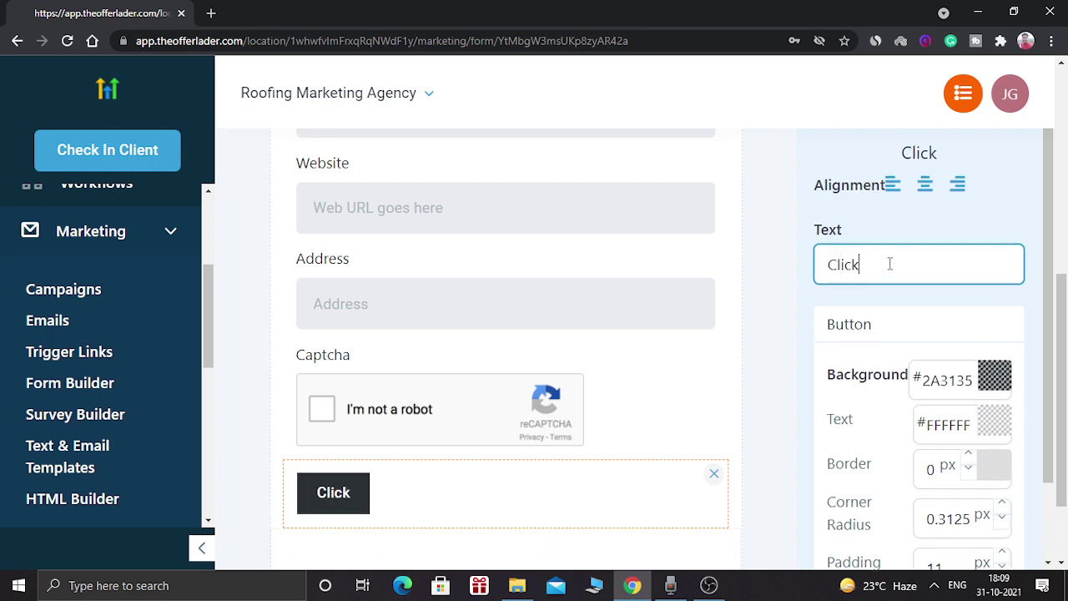
pyautogui.write(' Me')
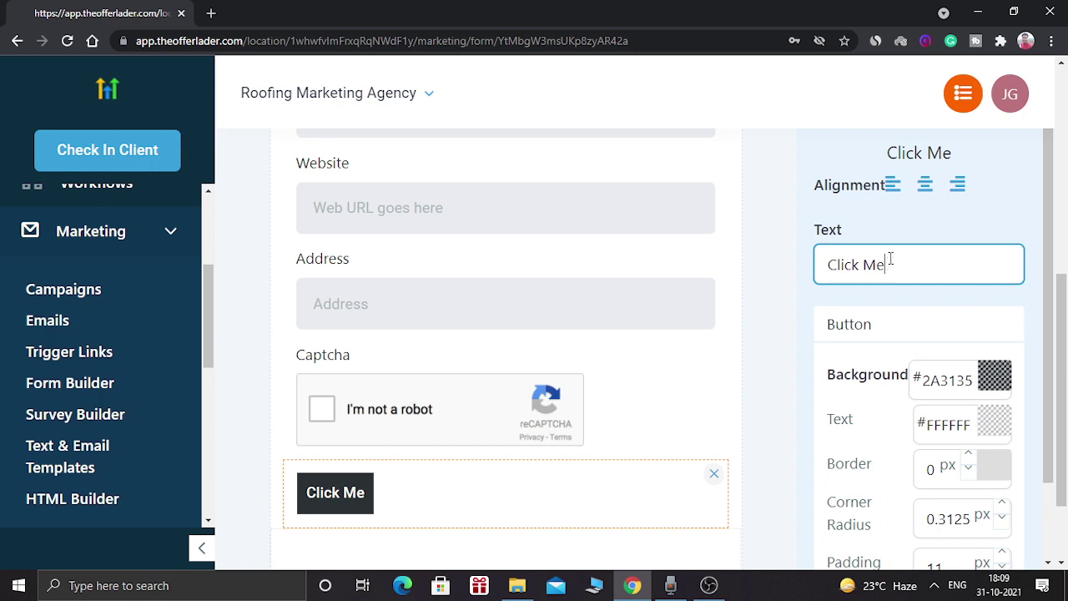
pyautogui.click(926, 187)
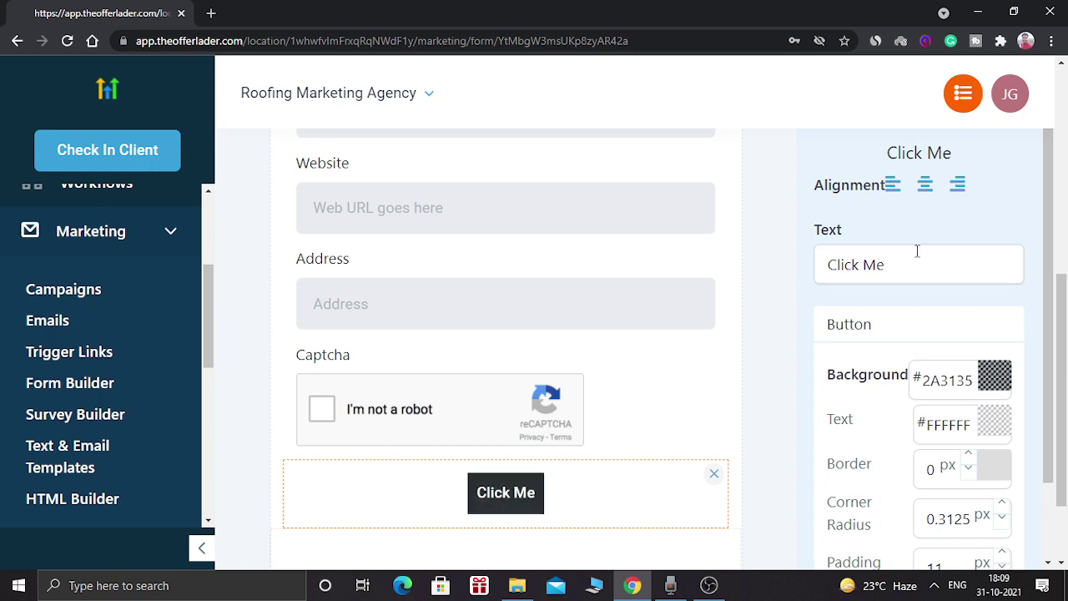
# - Give the button a bright green #21D431 background and make it full width
pyautogui.click(991, 376)
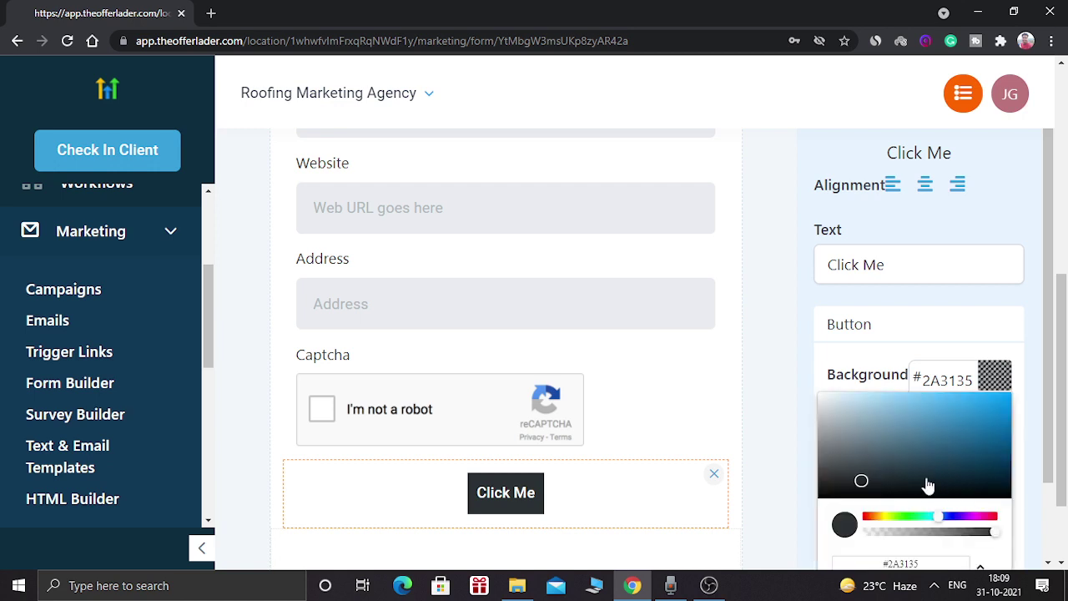
pyautogui.click(912, 518)
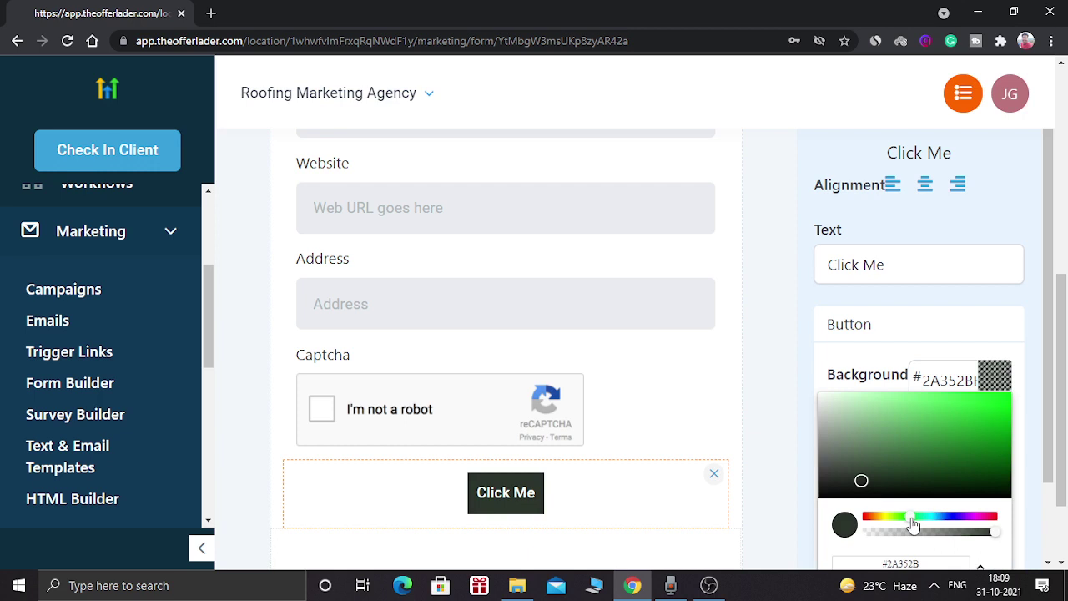
pyautogui.click(984, 419)
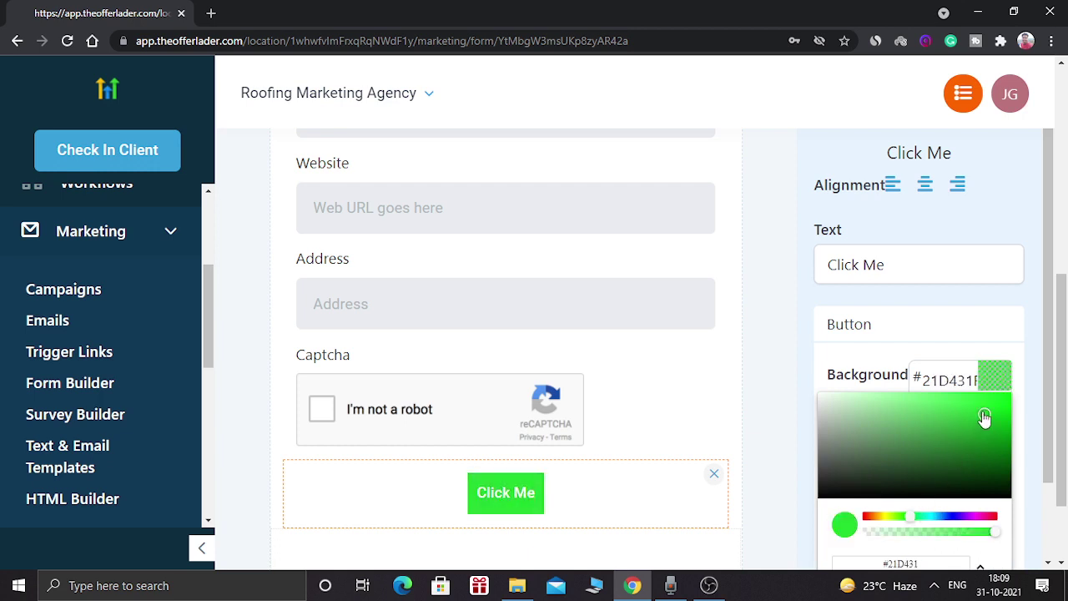
pyautogui.scroll(-1, 1053, 404)
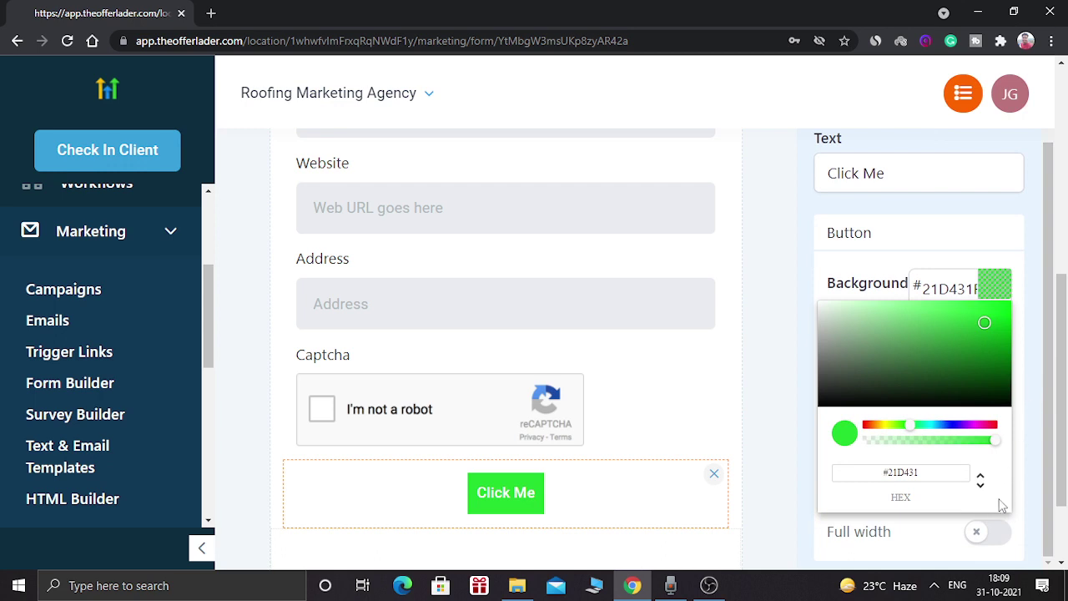
pyautogui.click(988, 534)
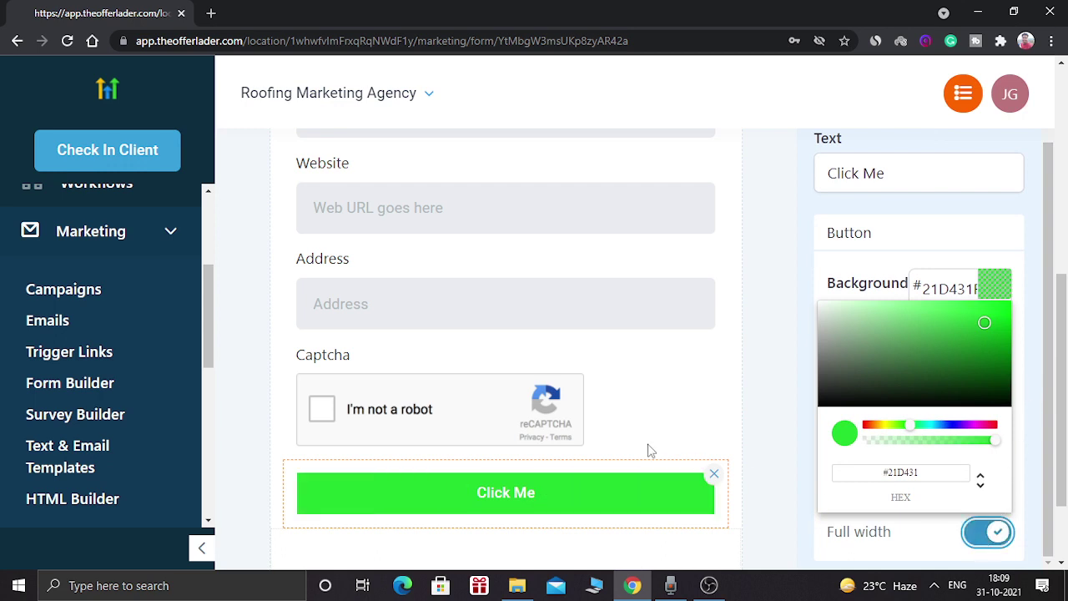
pyautogui.click(753, 265)
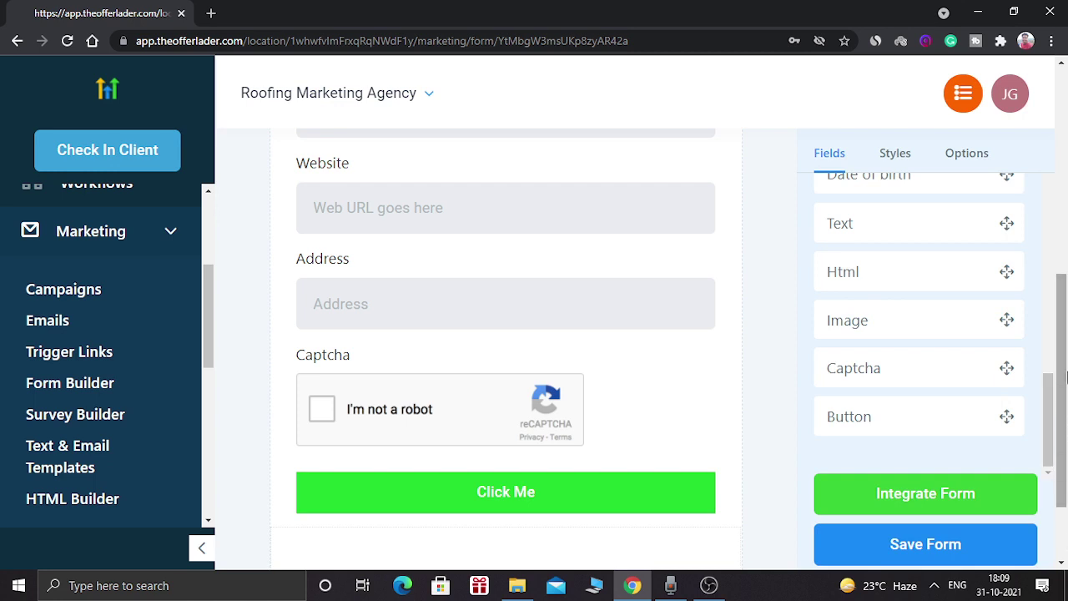
# - Raise the Click Me button's corner radius to about 8.3125 px
pyautogui.click(592, 488)
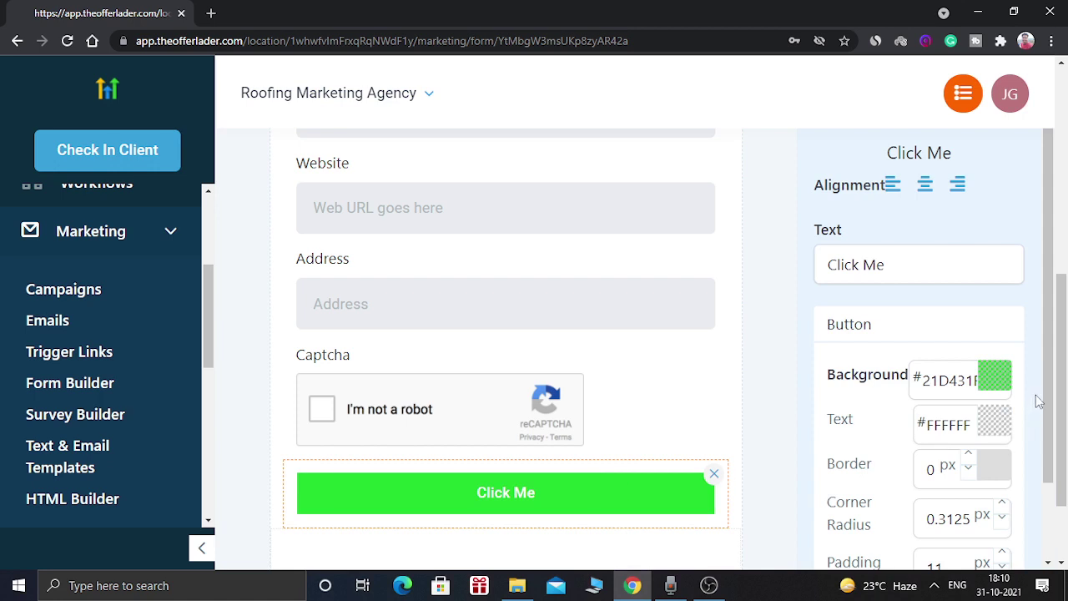
pyautogui.scroll(-2, 1053, 468)
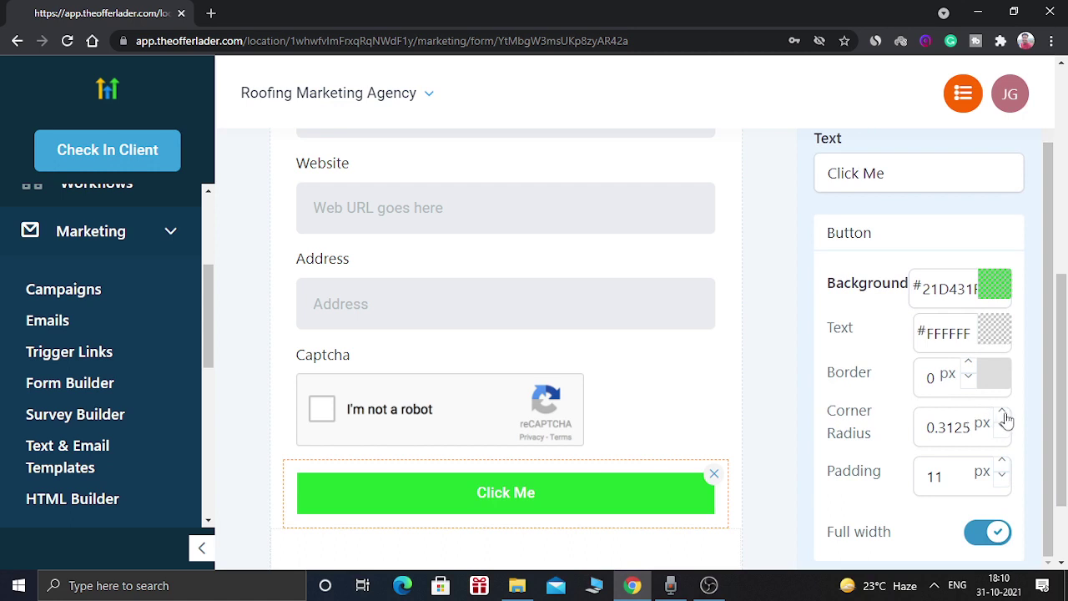
pyautogui.click(1002, 415)
pyautogui.click(1002, 415)
pyautogui.click(1003, 414)
pyautogui.click(1002, 414)
pyautogui.click(1003, 415)
pyautogui.click(1002, 415)
pyautogui.click(759, 401)
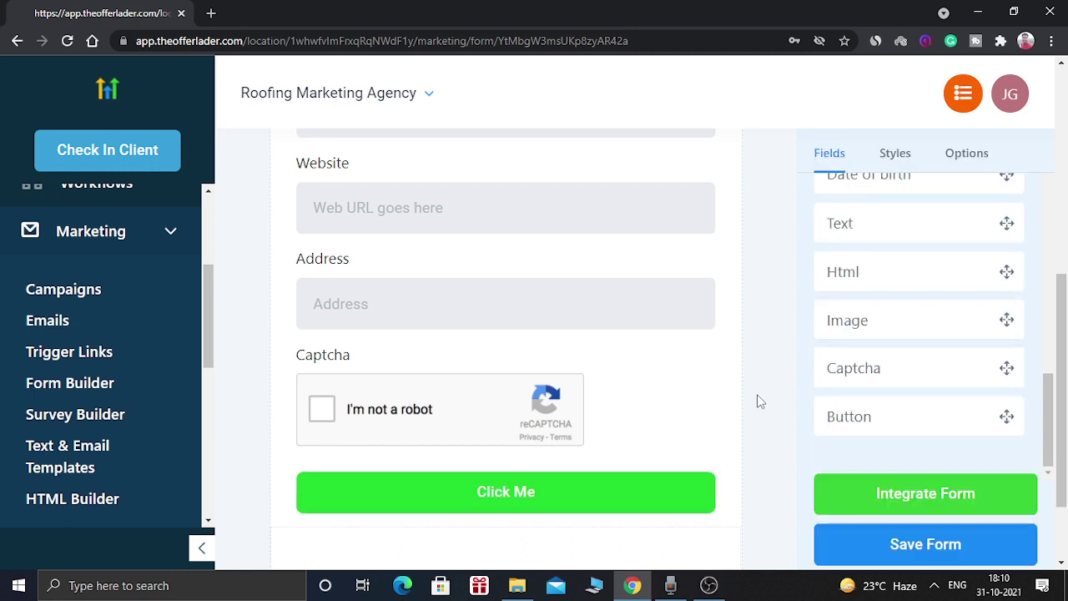
pyautogui.moveTo(1063, 399); pyautogui.dragTo(1067, 240)
# - Turn on Inline Forms in Styles so fields sit two per row
pyautogui.click(895, 160)
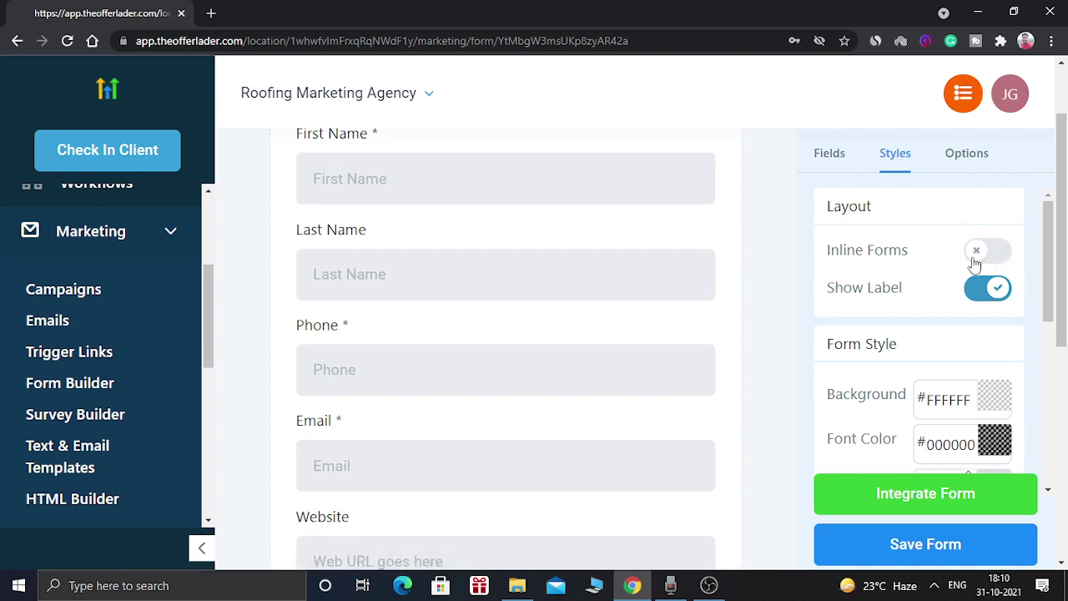
pyautogui.click(989, 257)
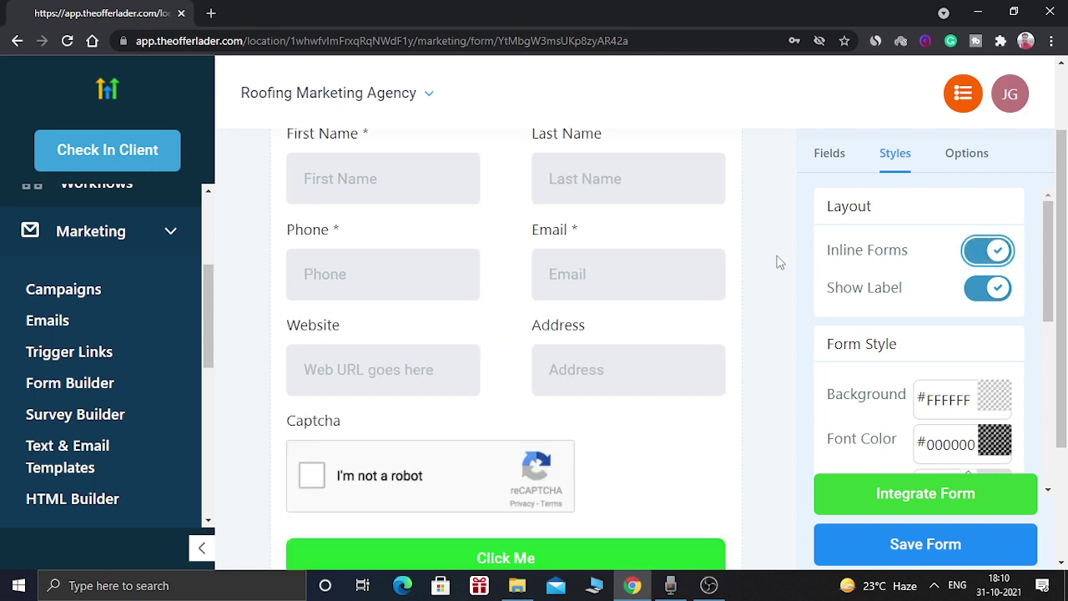
pyautogui.scroll(1, 1064, 225)
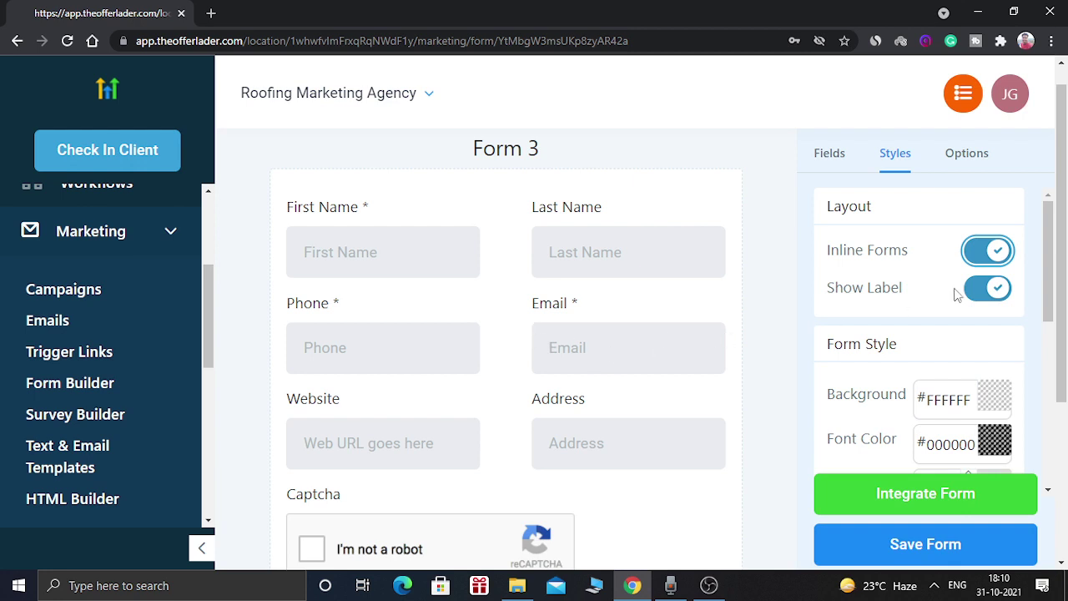
pyautogui.click(982, 255)
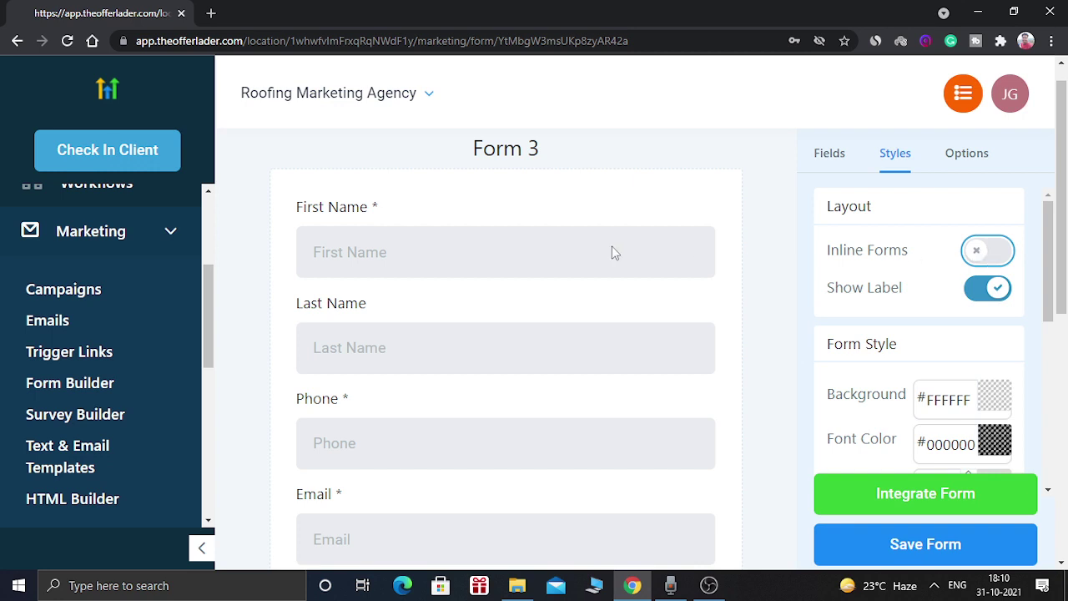
pyautogui.click(989, 254)
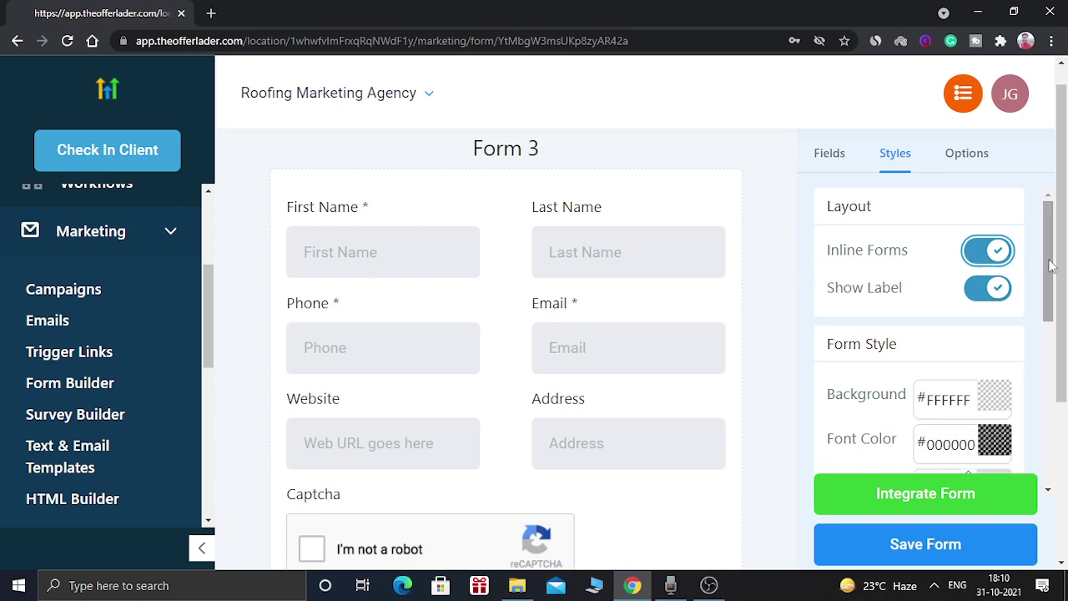
pyautogui.moveTo(1049, 265); pyautogui.dragTo(1054, 299)
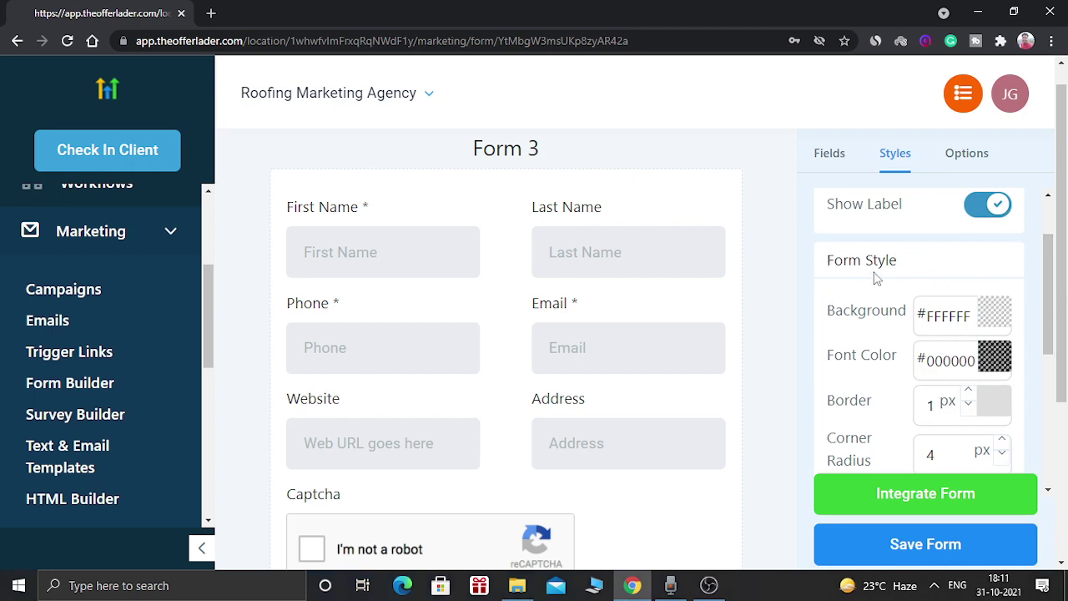
# - Set the Form Style background colour to pale pink #CDB7B7
pyautogui.click(992, 312)
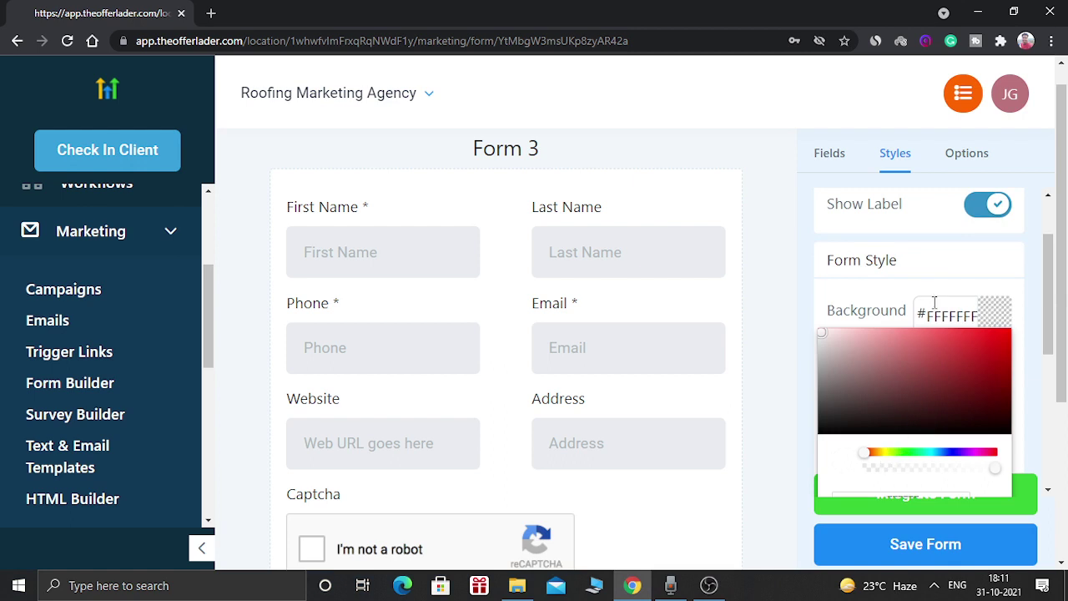
pyautogui.click(841, 358)
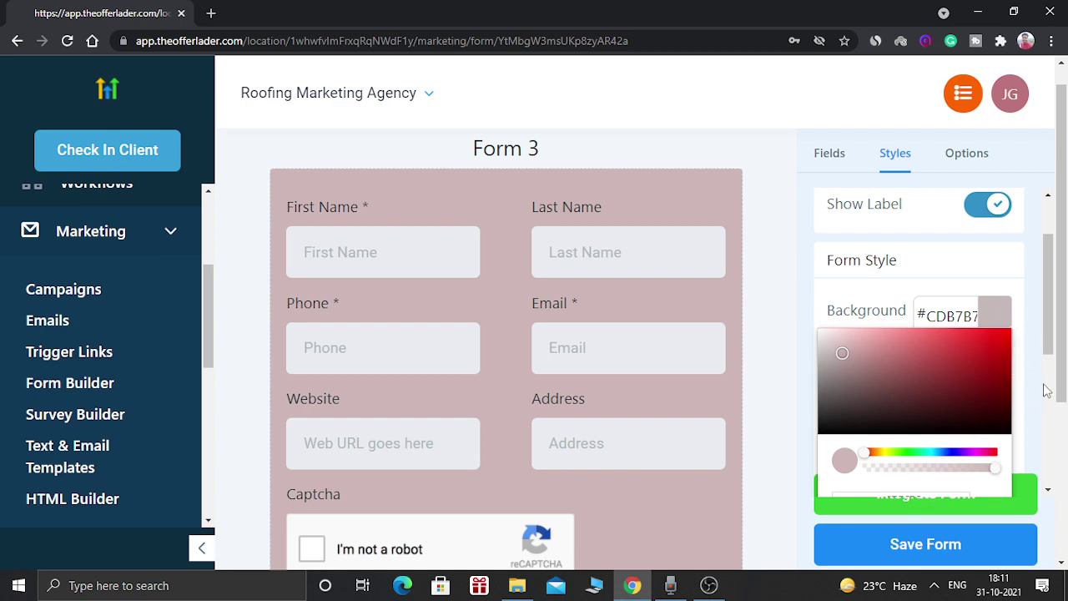
pyautogui.scroll(-3, 1046, 390)
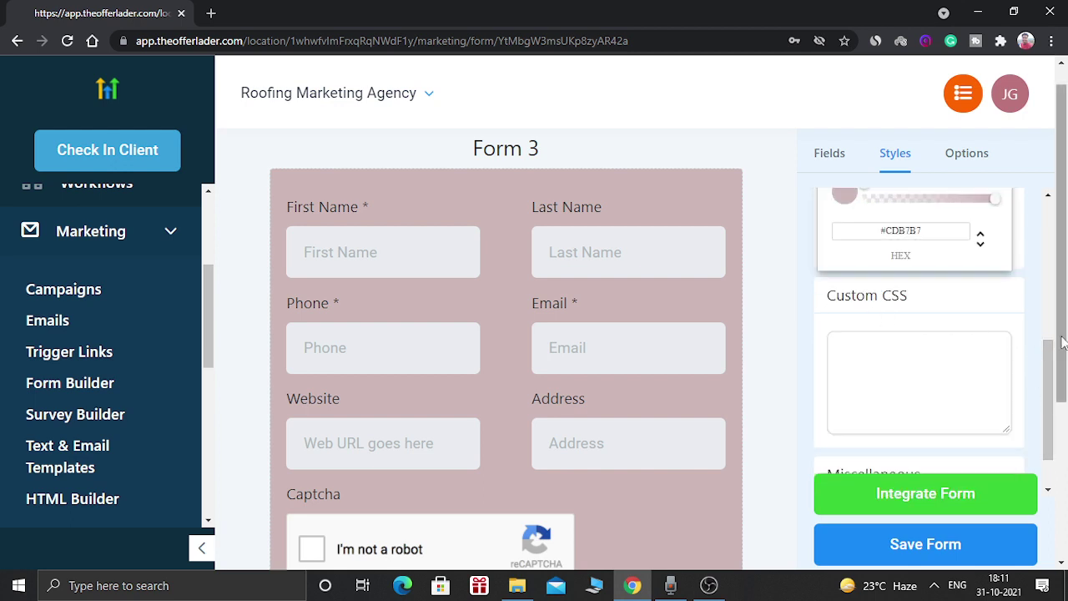
pyautogui.moveTo(1053, 367); pyautogui.dragTo(1053, 294)
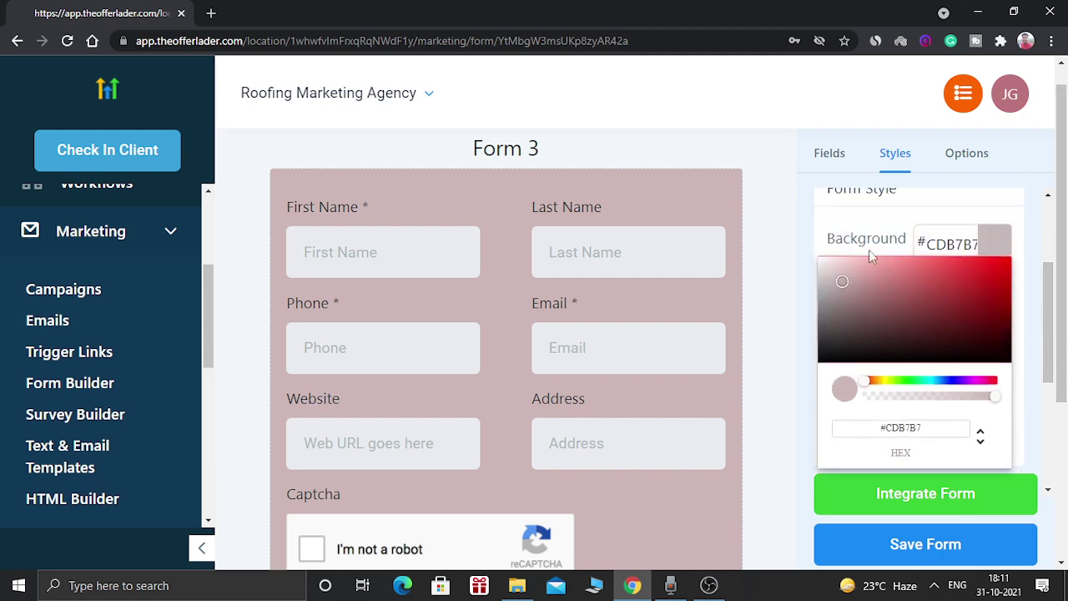
pyautogui.click(722, 212)
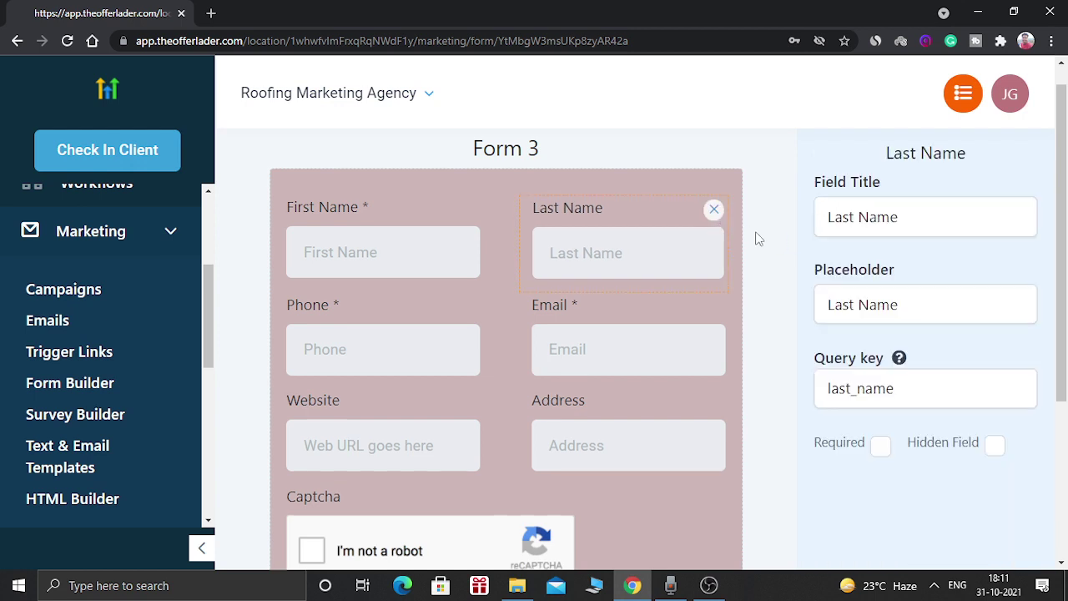
pyautogui.click(761, 239)
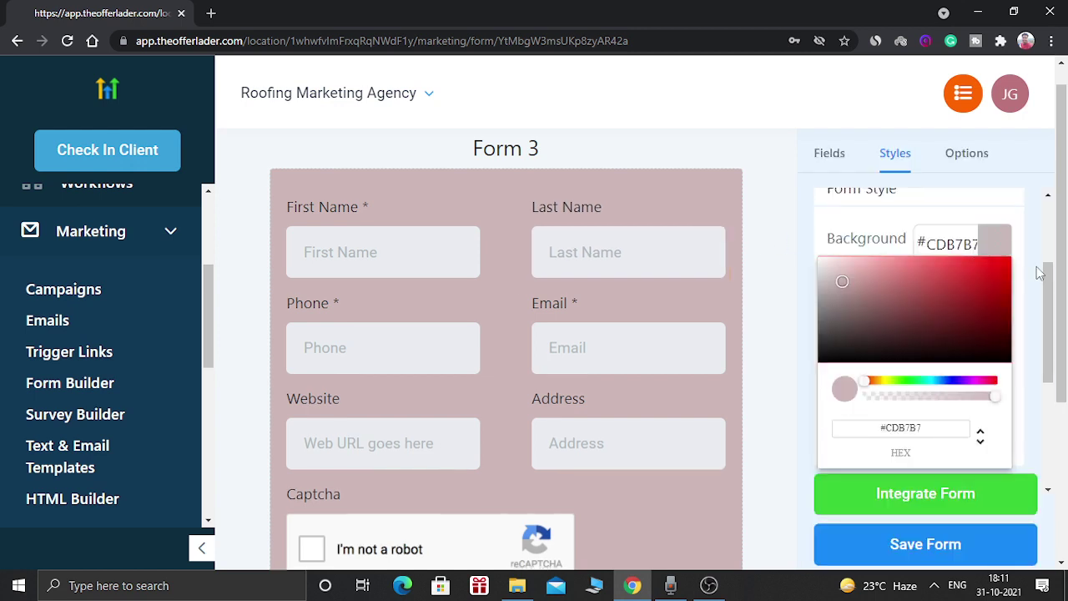
pyautogui.scroll(2, 1041, 273)
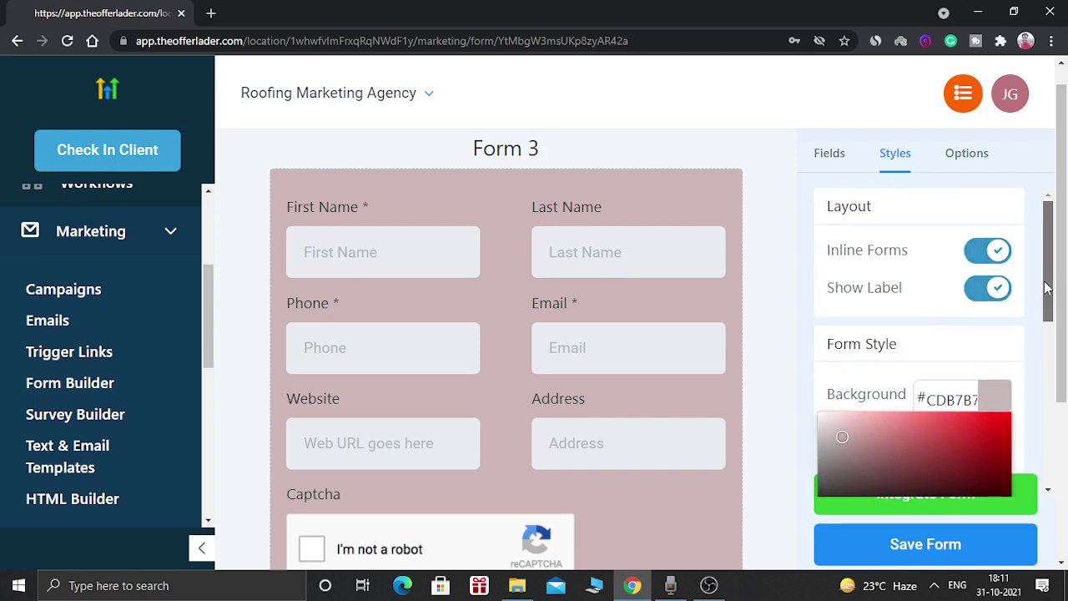
pyautogui.scroll(-5, 1047, 288)
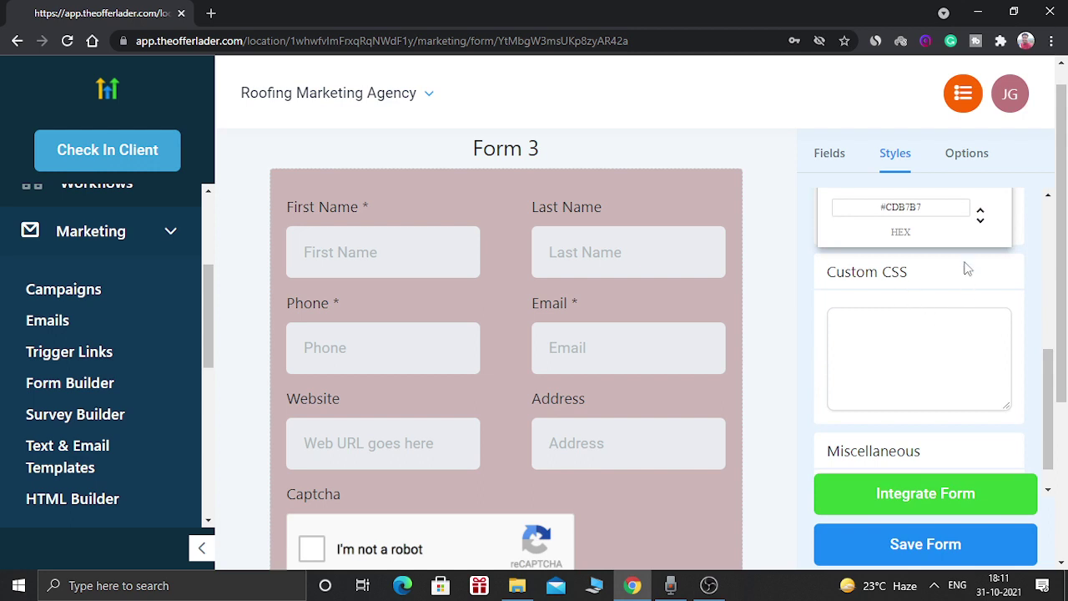
# - Change the form name in Options from 'Form 3' to 'Test Form'
pyautogui.click(973, 159)
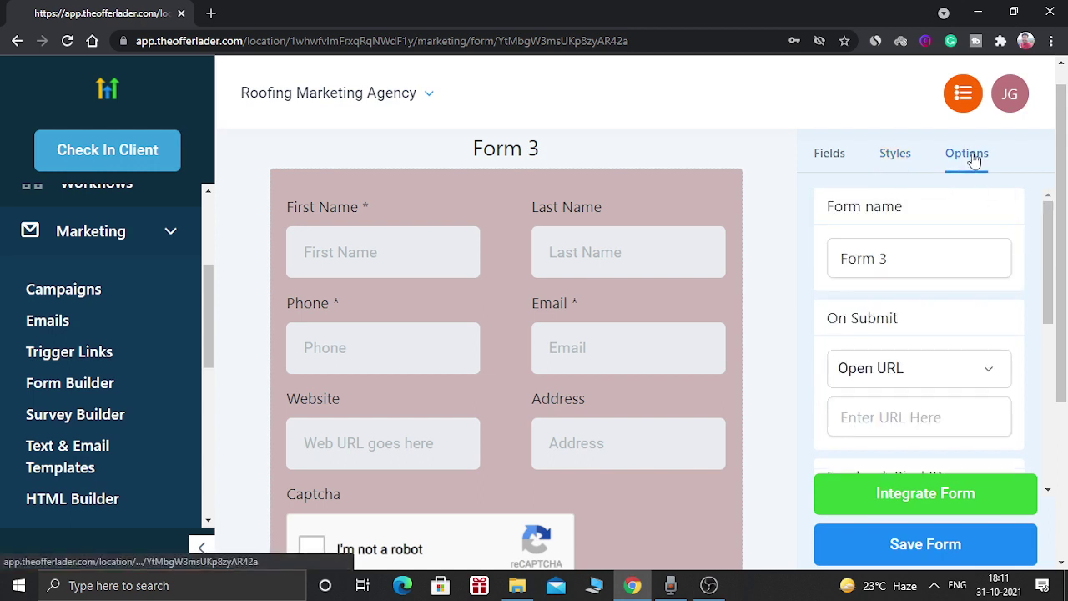
pyautogui.click(922, 256)
pyautogui.press('BackSpace')
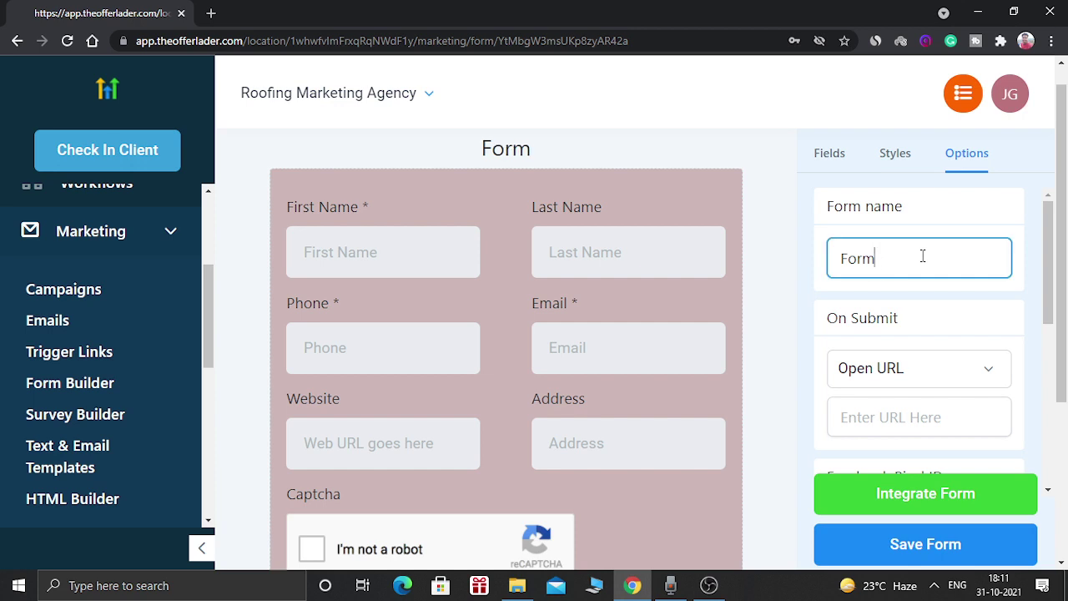
pyautogui.press('Home')
pyautogui.write('Test')
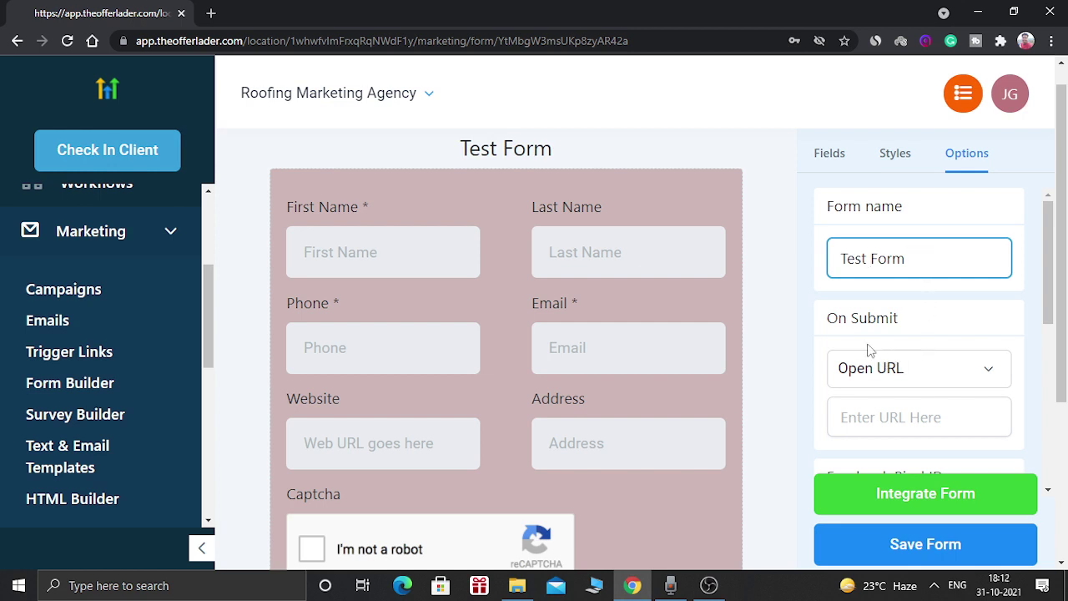
pyautogui.click(922, 370)
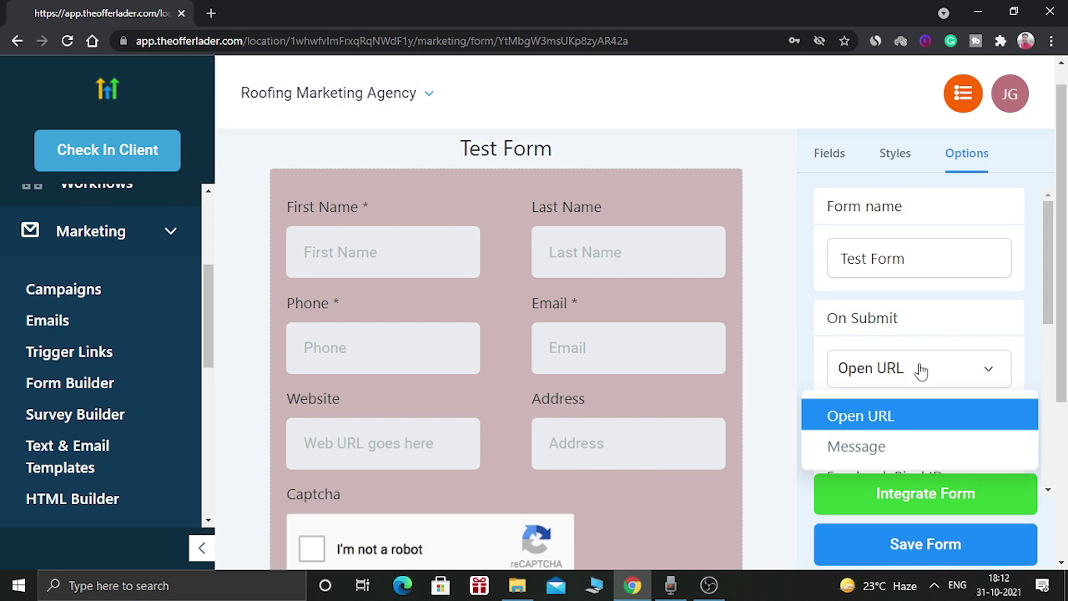
pyautogui.moveTo(1049, 252); pyautogui.dragTo(1049, 299)
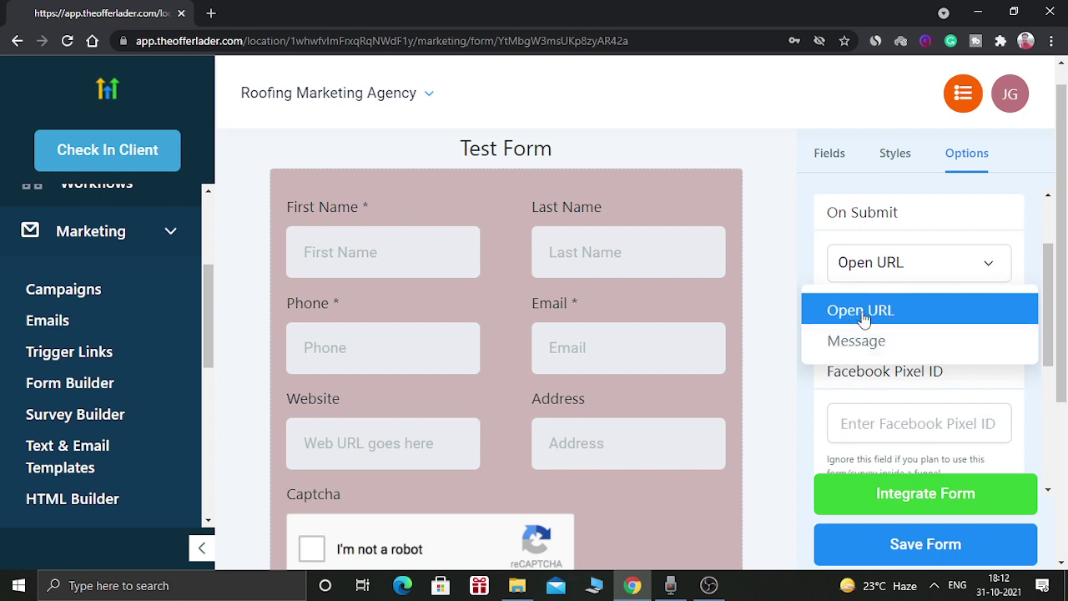
pyautogui.click(858, 312)
pyautogui.click(863, 312)
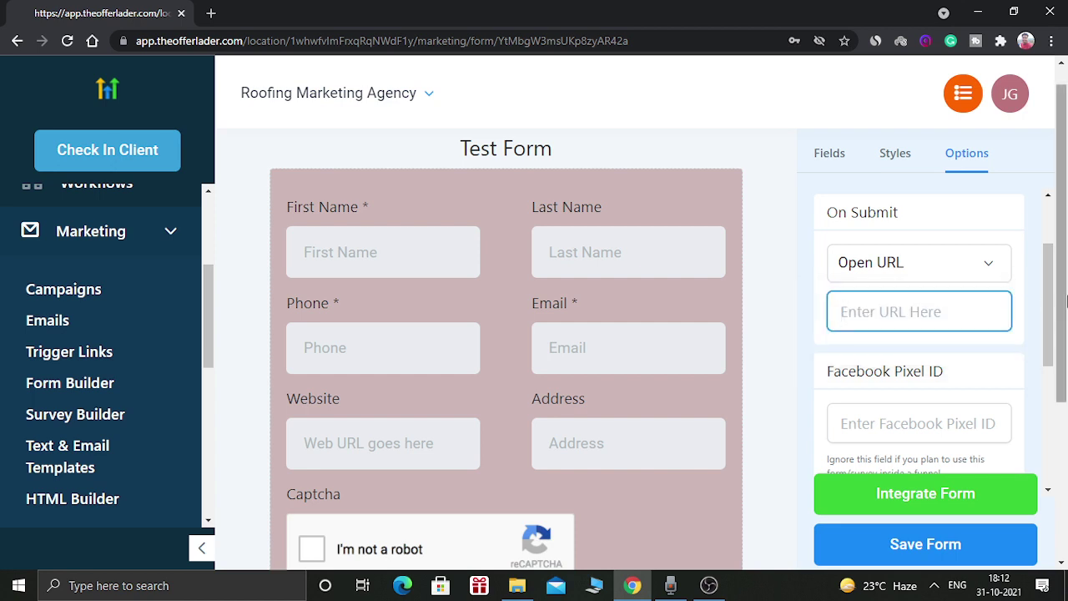
pyautogui.moveTo(1051, 307); pyautogui.dragTo(1051, 330)
pyautogui.write('www.google.com')
pyautogui.moveTo(1049, 330); pyautogui.dragTo(1053, 350)
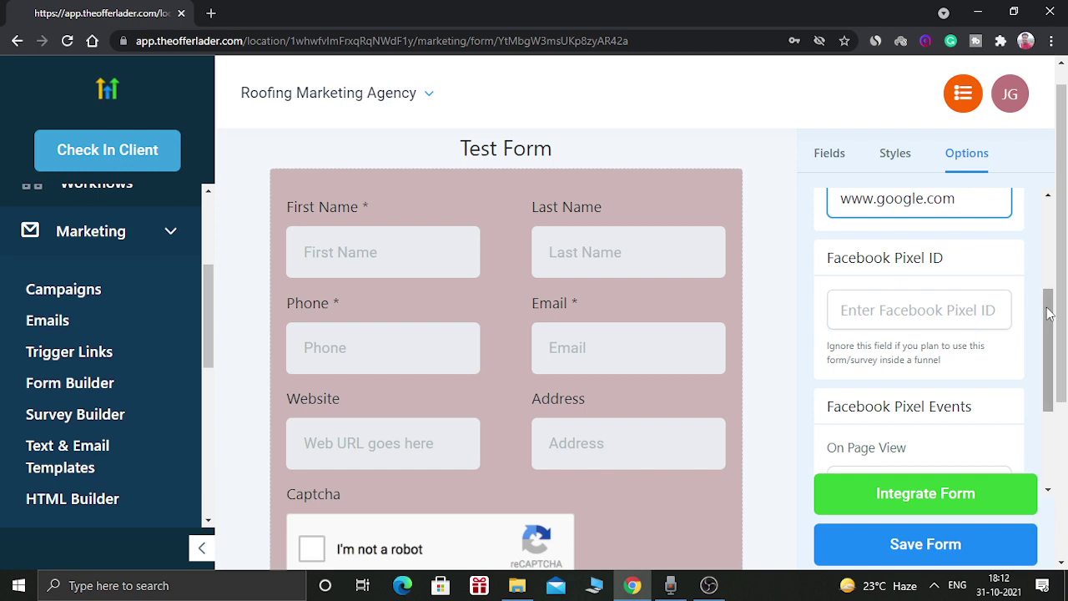
pyautogui.moveTo(1049, 313); pyautogui.dragTo(1042, 393)
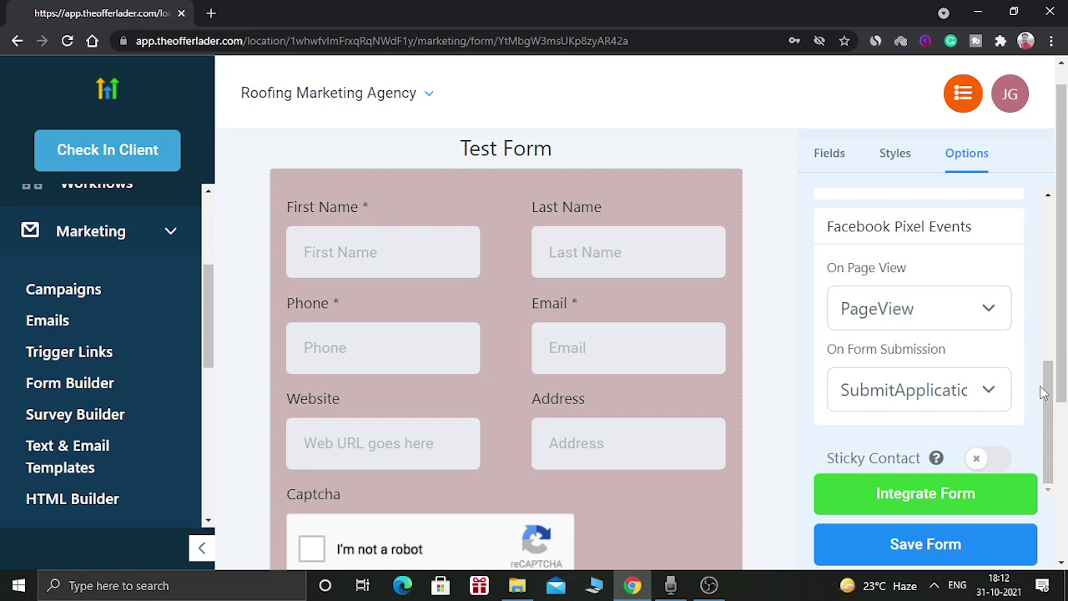
# - Switch Sticky Contact on for the Test Form and save until it shows Form Saved
pyautogui.click(993, 459)
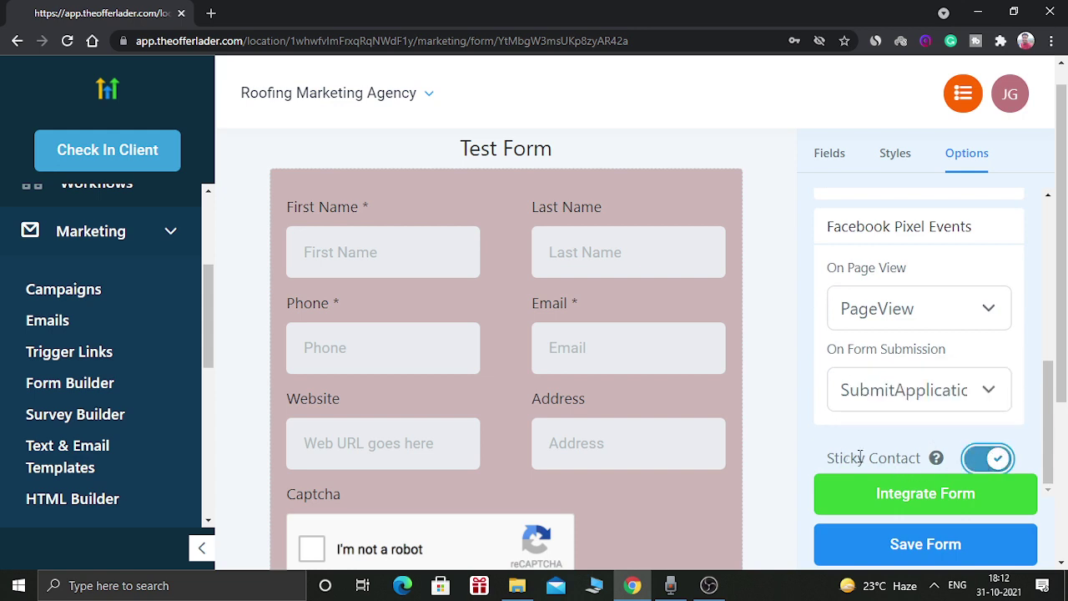
pyautogui.moveTo(940, 460)
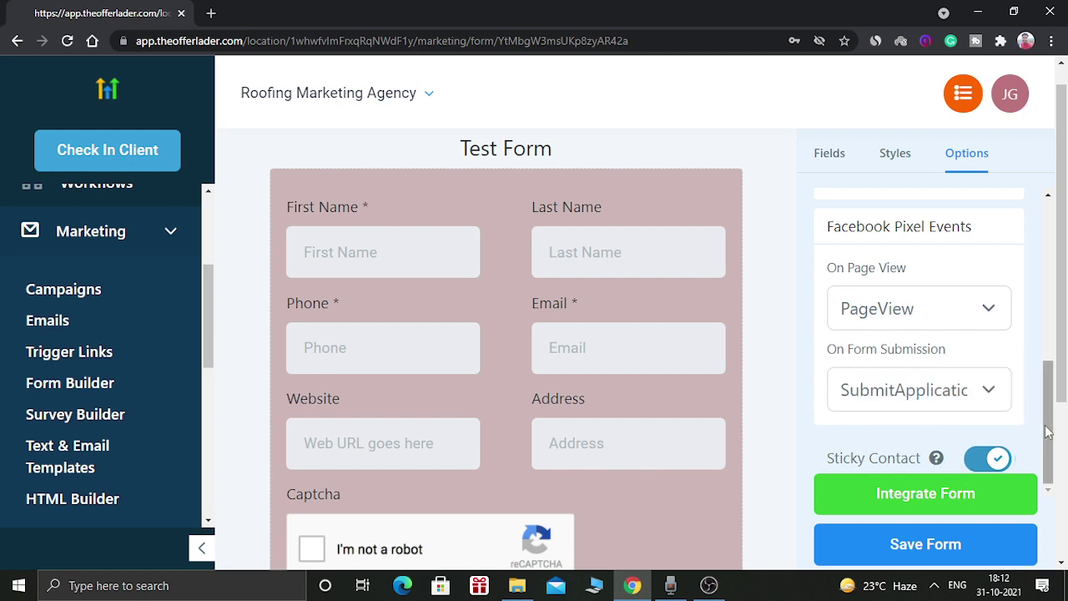
pyautogui.click(925, 542)
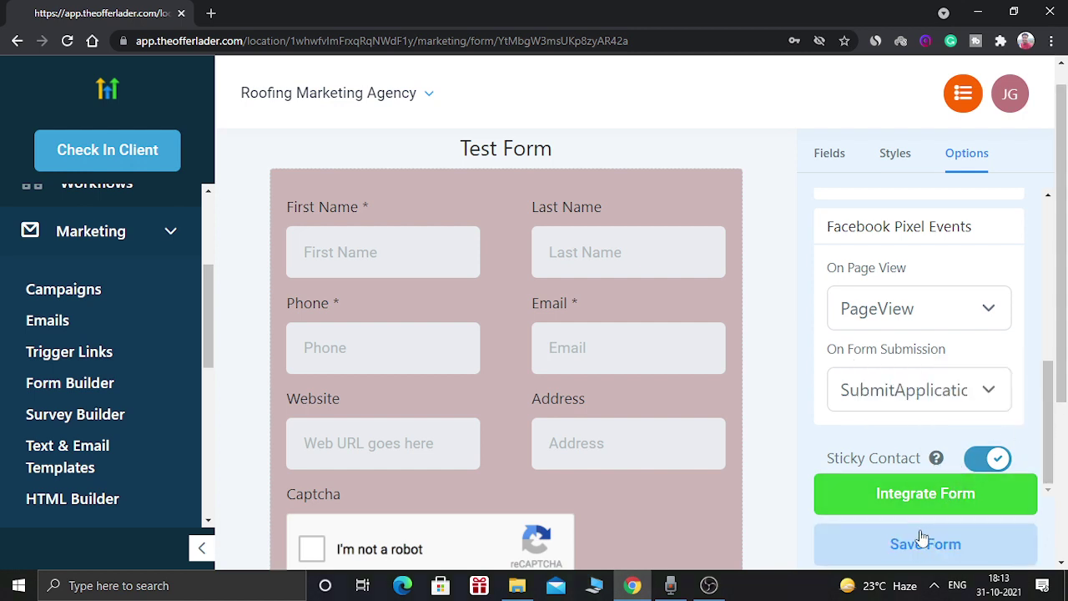
pyautogui.click(922, 538)
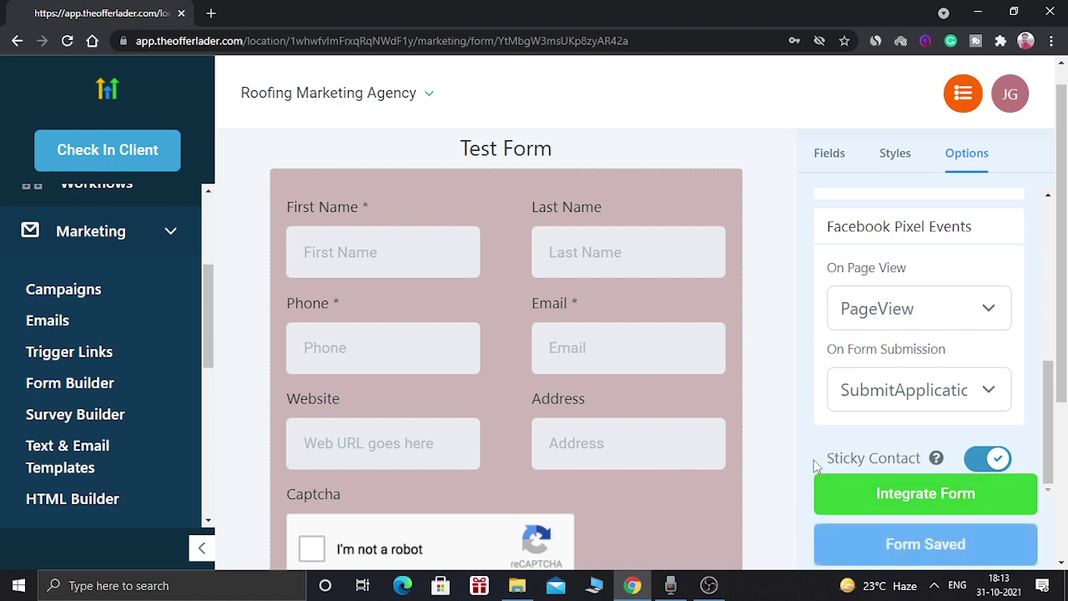
# - Open Integrate Form on its Link tab and select the entire shareable form URL
pyautogui.click(917, 496)
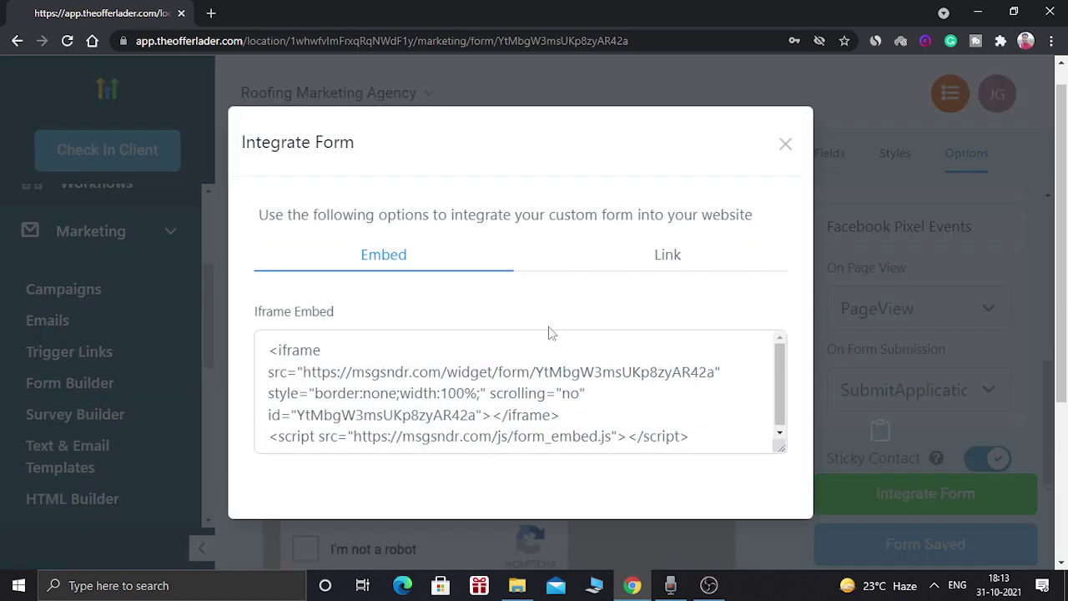
pyautogui.click(779, 373)
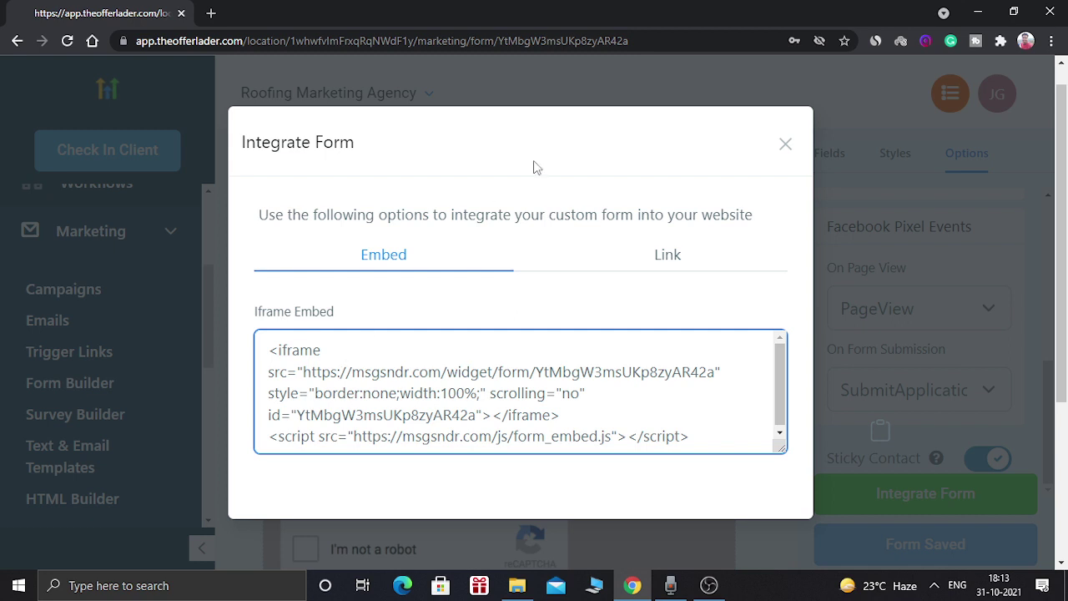
pyautogui.click(651, 255)
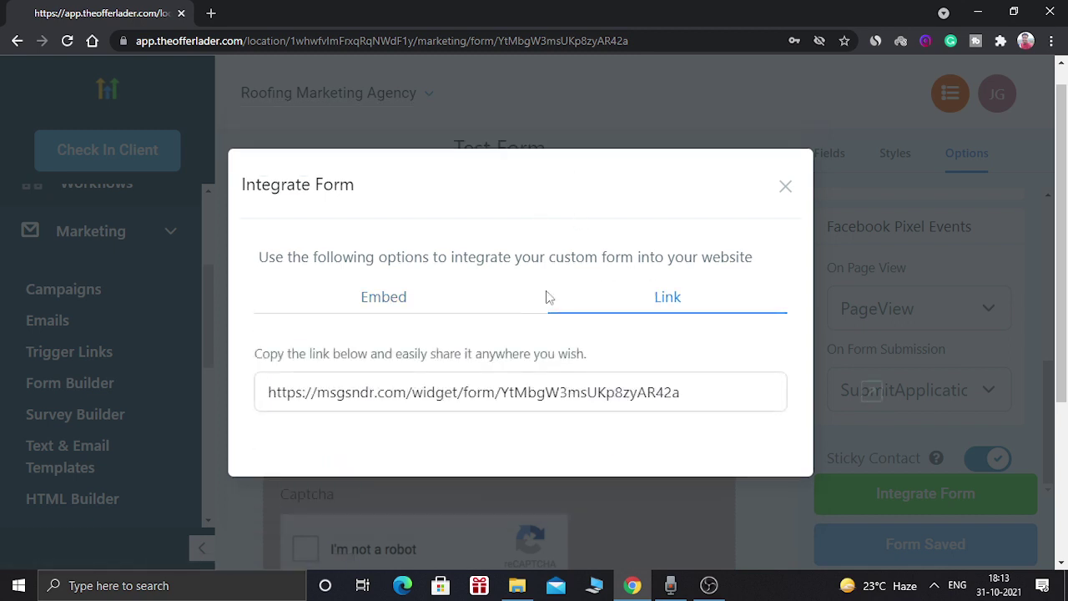
pyautogui.click(686, 382)
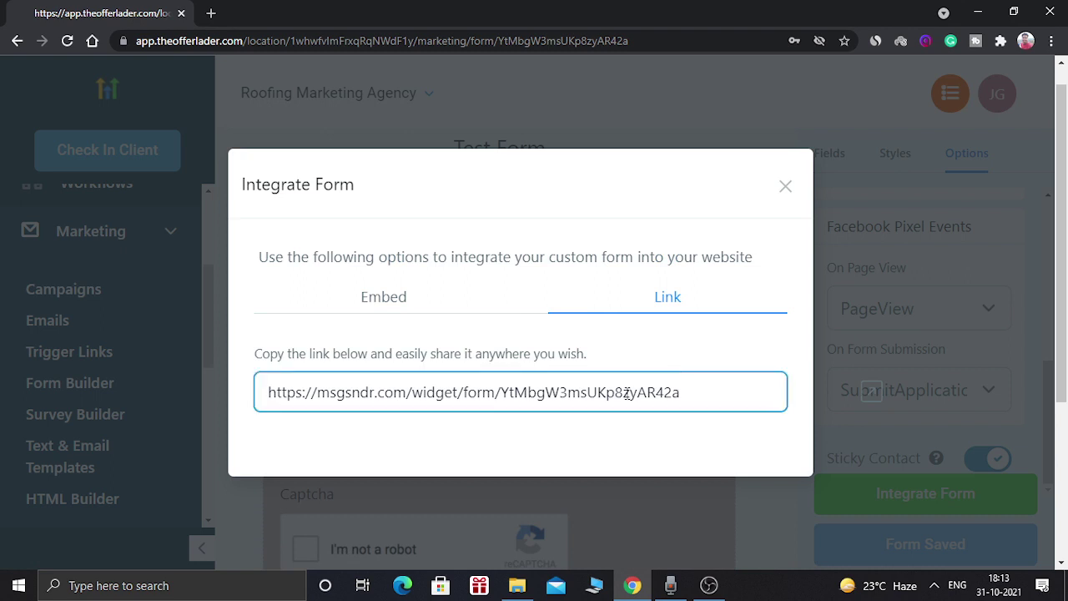
pyautogui.doubleClick(626, 394)
pyautogui.hotkey('ctrl', 'a')
pyautogui.hotkey('ctrl', 'c')
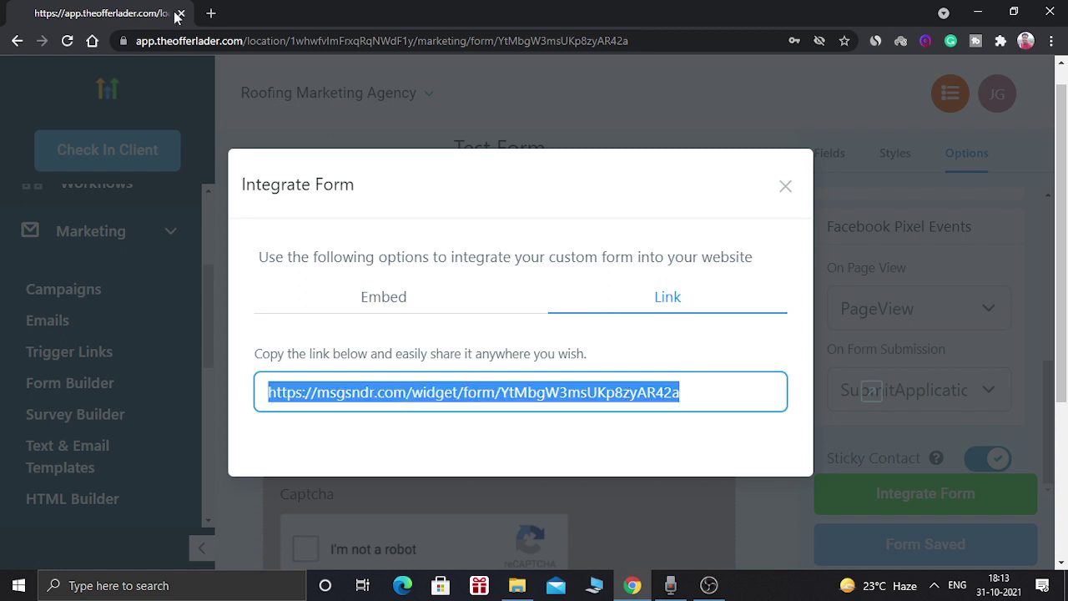
# - Paste the form link into a new tab and enter the test contact's first name, last name and phone
pyautogui.click(211, 15)
pyautogui.hotkey('ctrl', 'v')
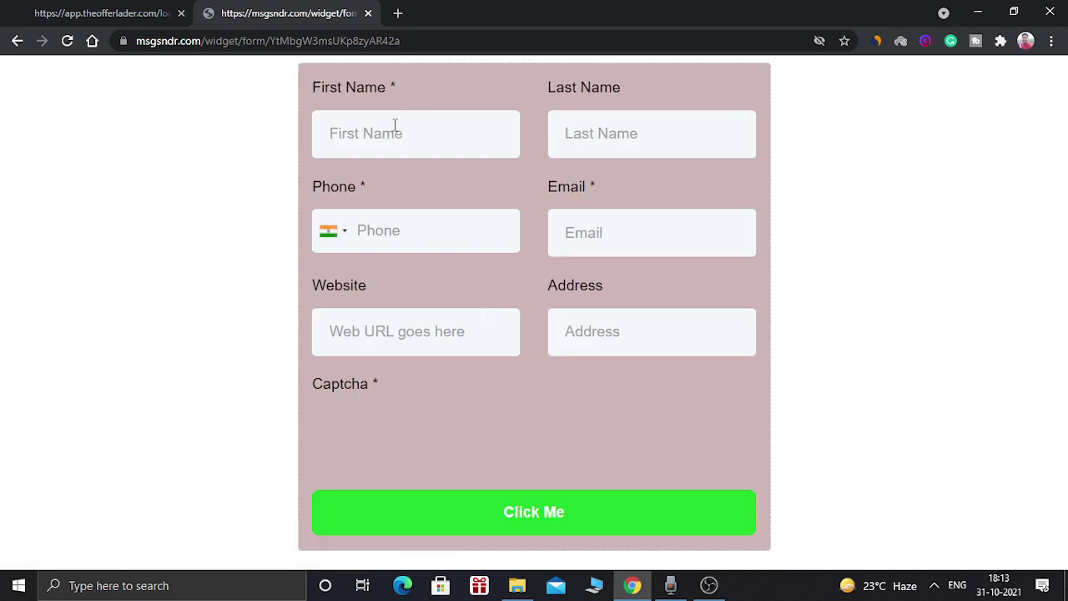
pyautogui.click(451, 123)
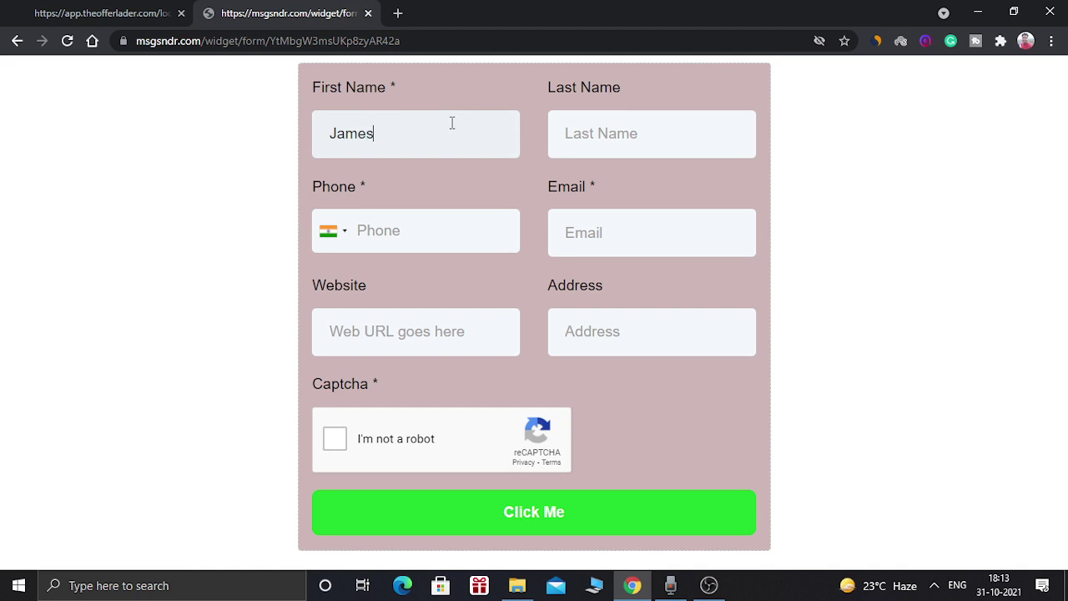
pyautogui.press('Tab')
pyautogui.press('Tab')
pyautogui.press('Tab')
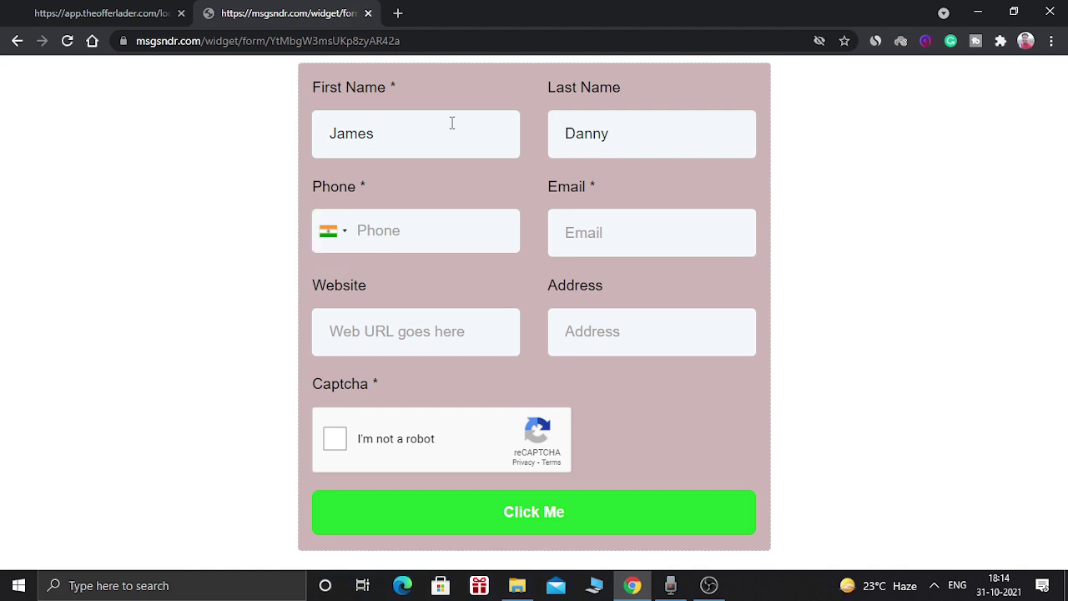
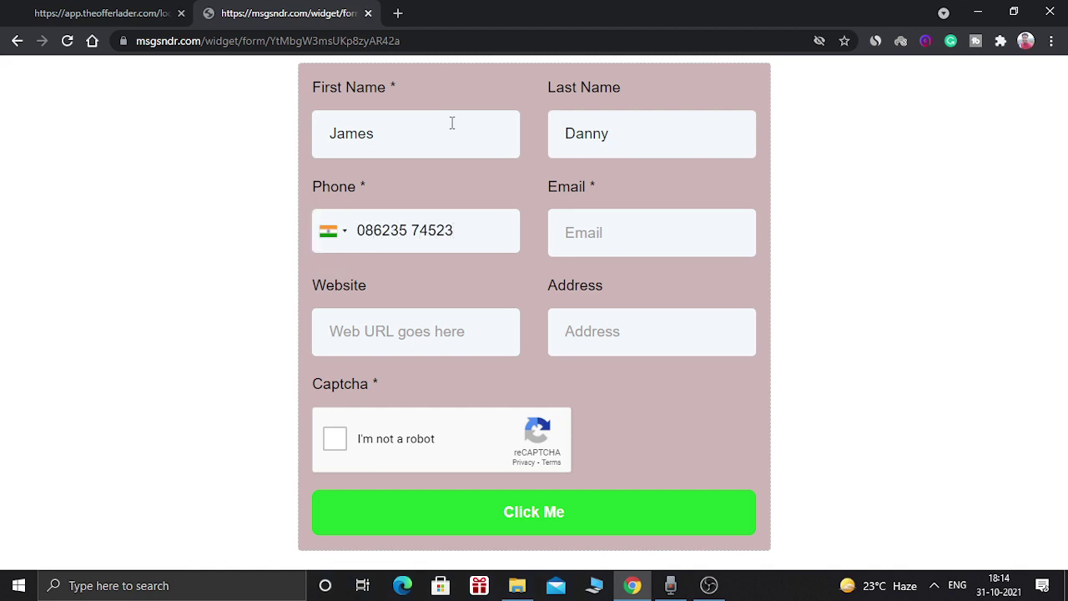
pyautogui.click(609, 221)
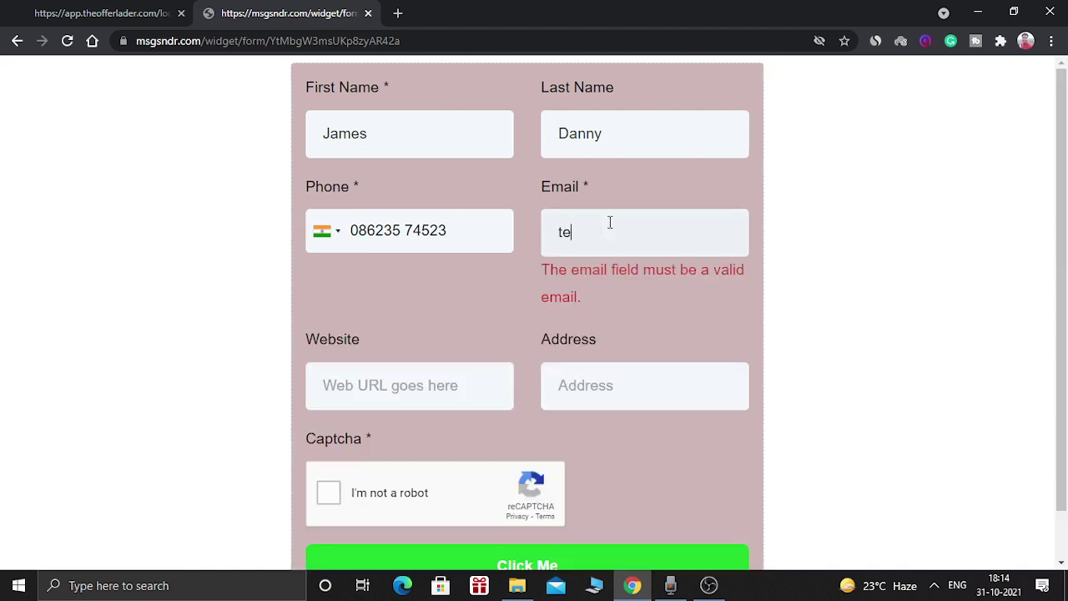
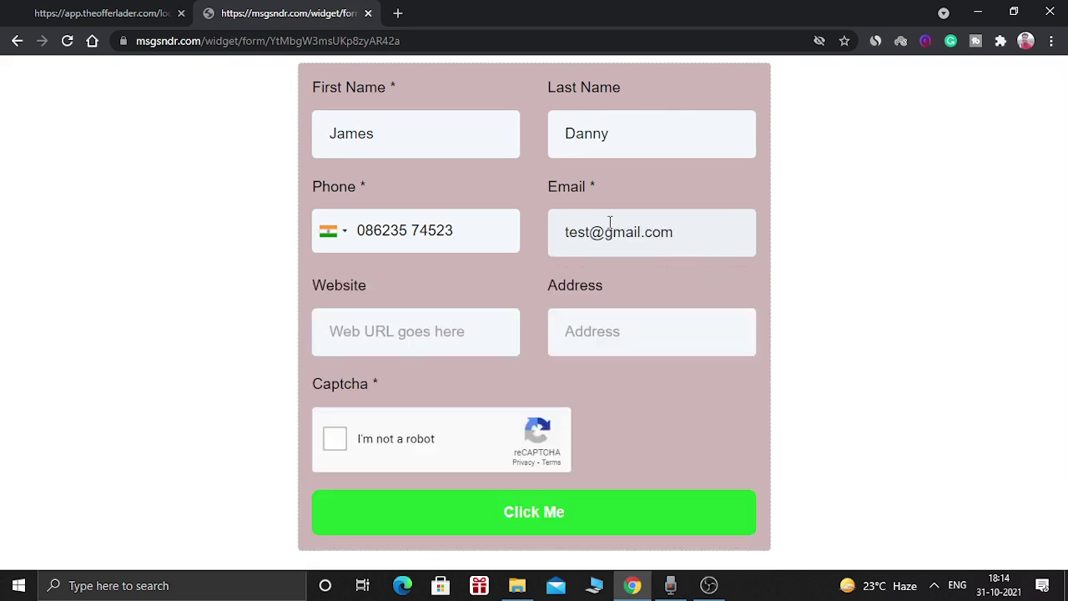
pyautogui.click(429, 352)
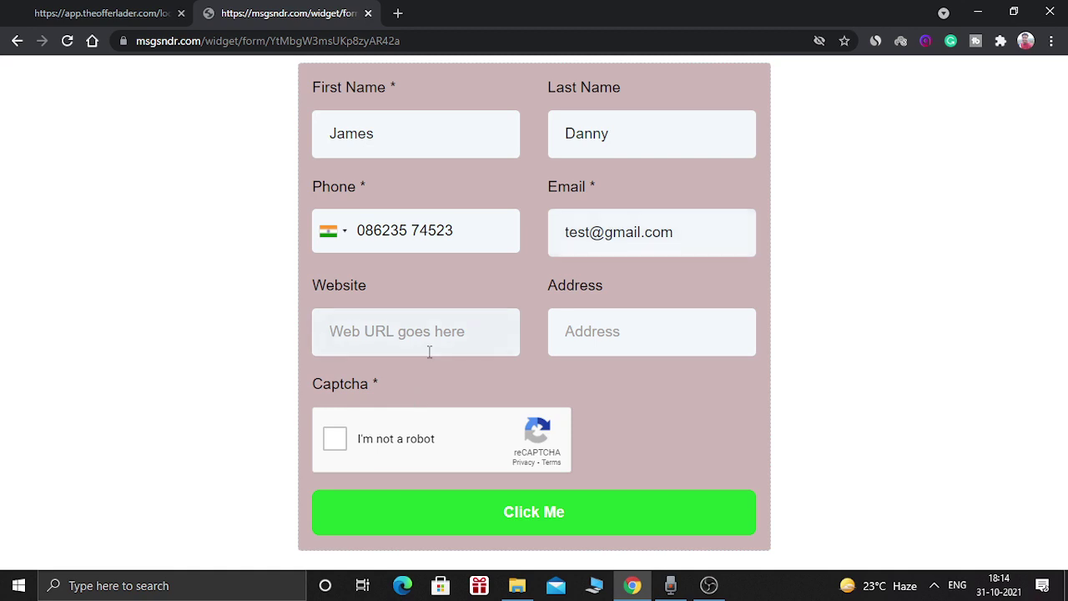
pyautogui.write('www.')
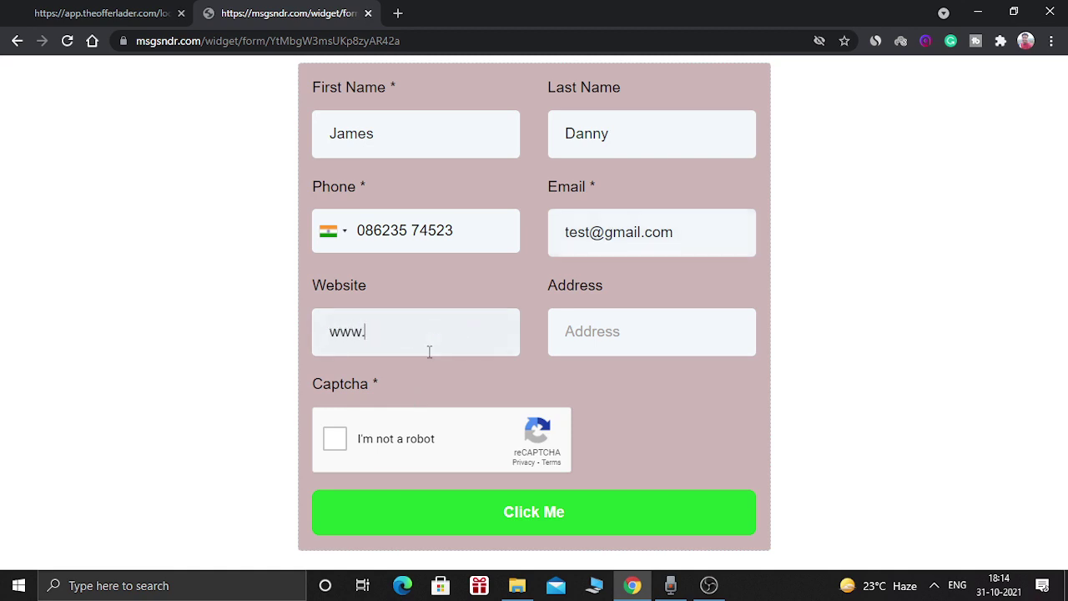
pyautogui.write('facebook.com')
pyautogui.click(624, 334)
pyautogui.write('Ney')
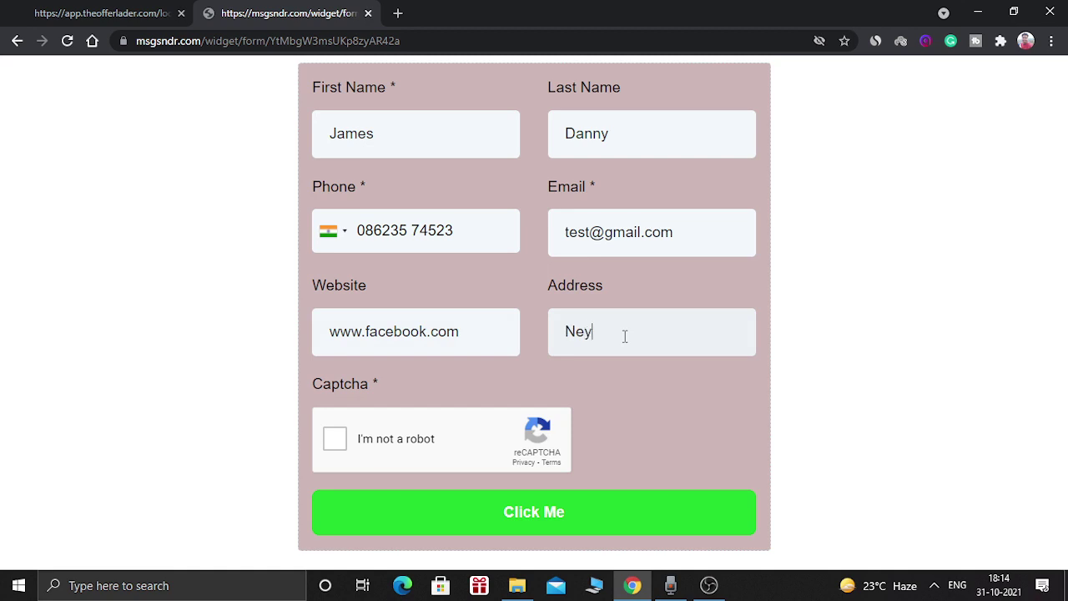
pyautogui.press('BackSpace')
pyautogui.write('w York City')
# - Submit the filled form, get the Invalid Captcha error, then tick I'm not a robot
pyautogui.click(636, 413)
pyautogui.click(547, 509)
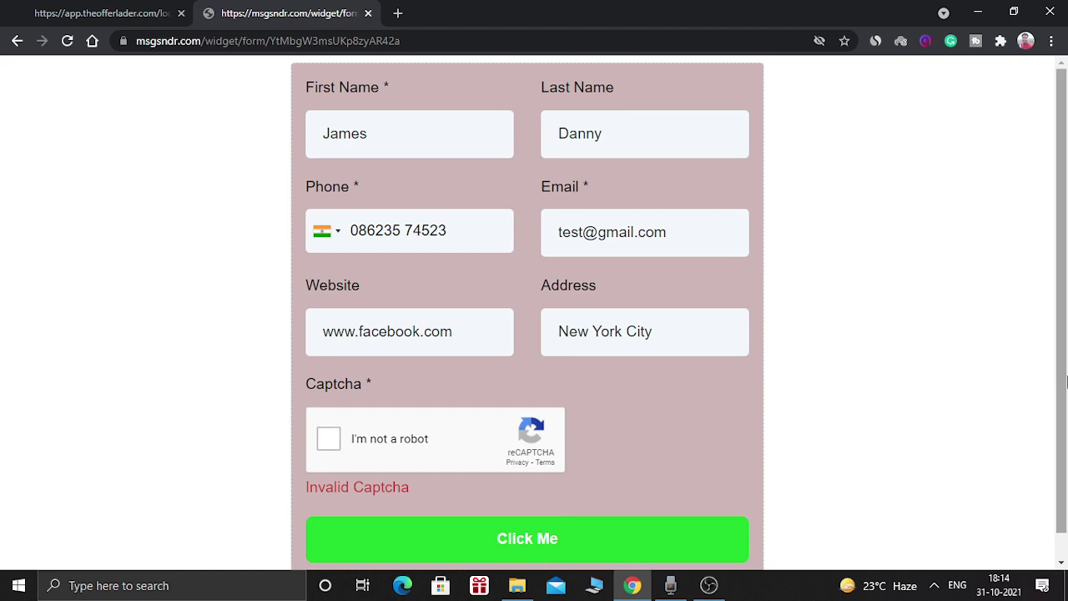
pyautogui.moveTo(1065, 415); pyautogui.dragTo(1065, 441)
pyautogui.scroll(1, 1066, 440)
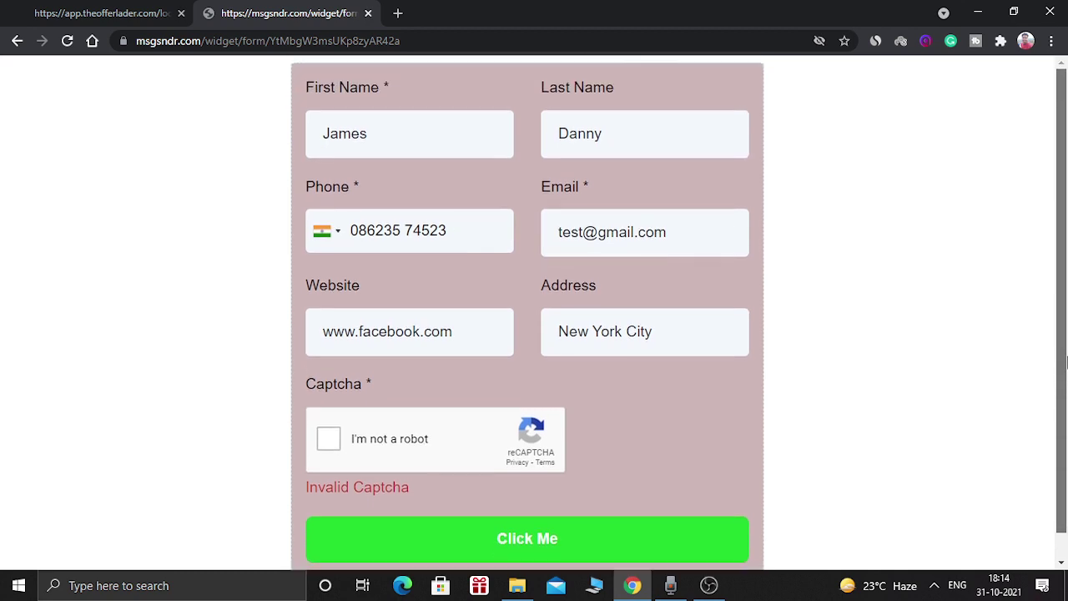
pyautogui.click(328, 441)
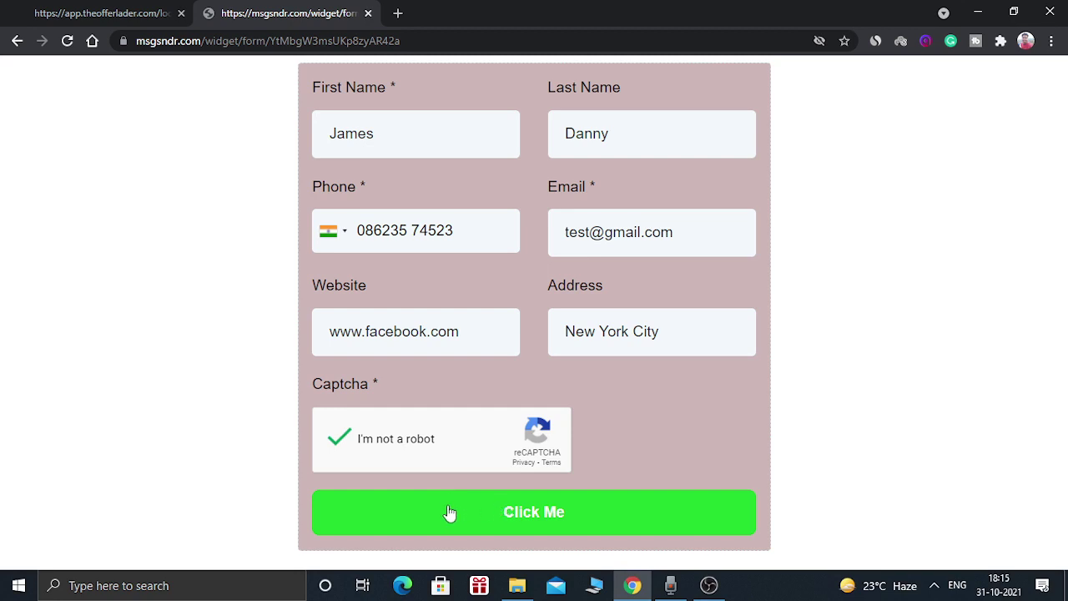
# - Submit the verified form, which lands on a 404 page, then close the builder's Integrate Form dialog
pyautogui.click(483, 514)
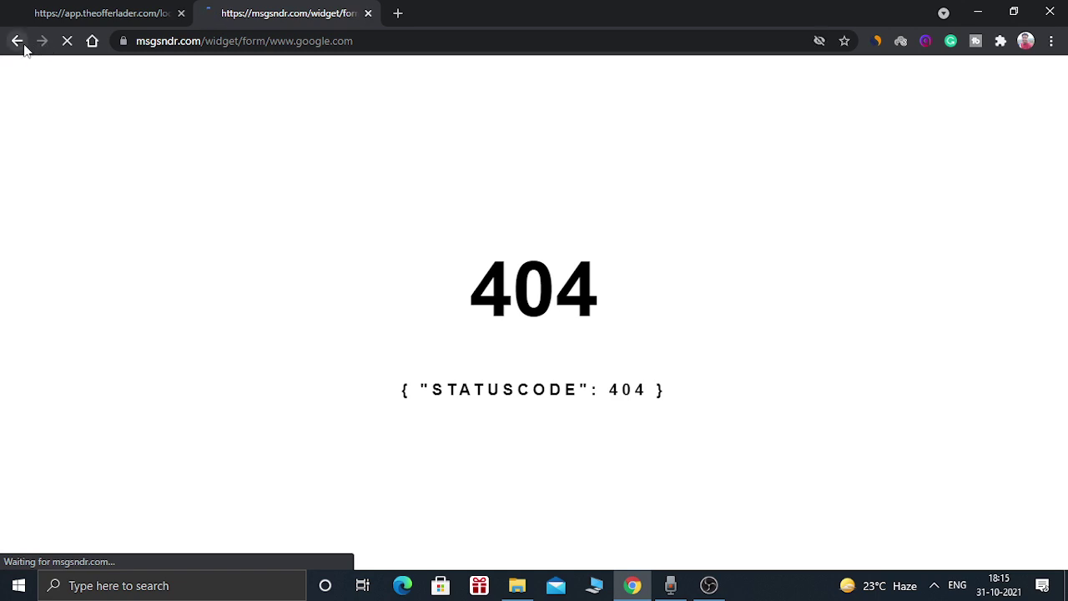
pyautogui.click(81, 13)
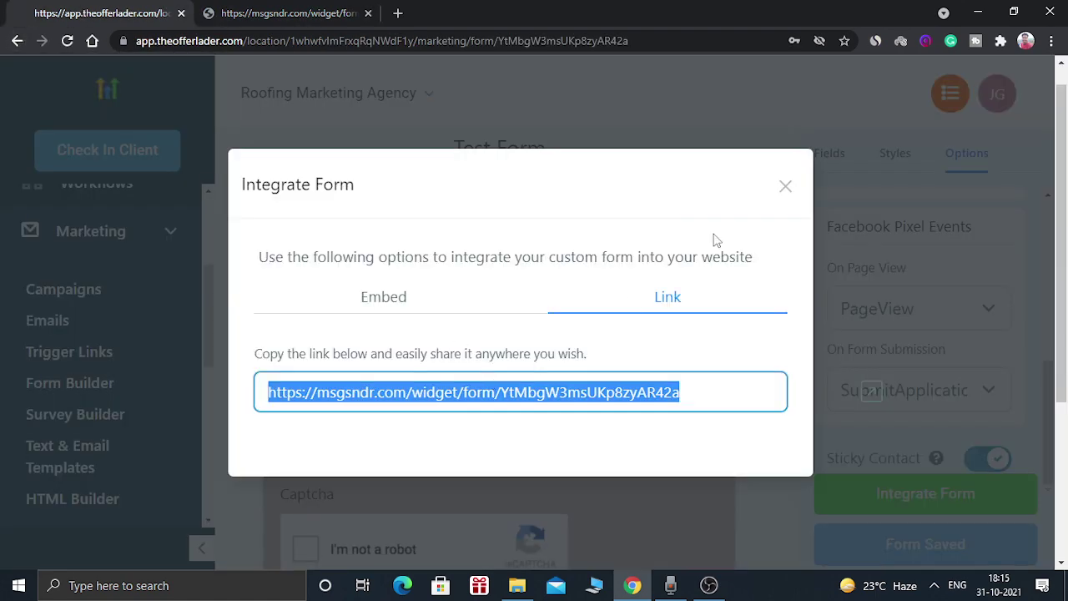
pyautogui.click(787, 184)
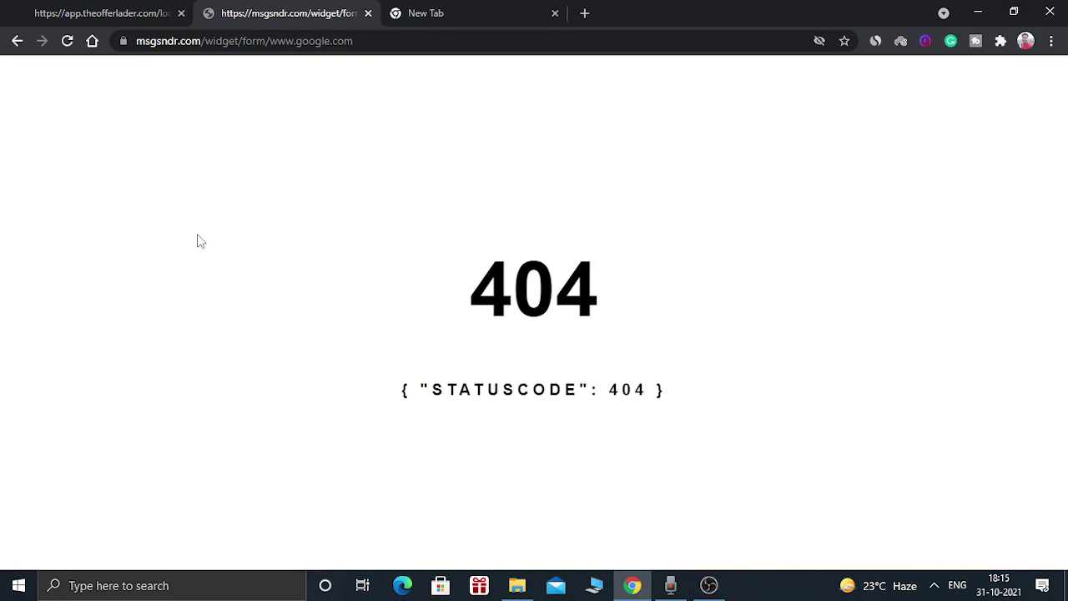
pyautogui.click(112, 8)
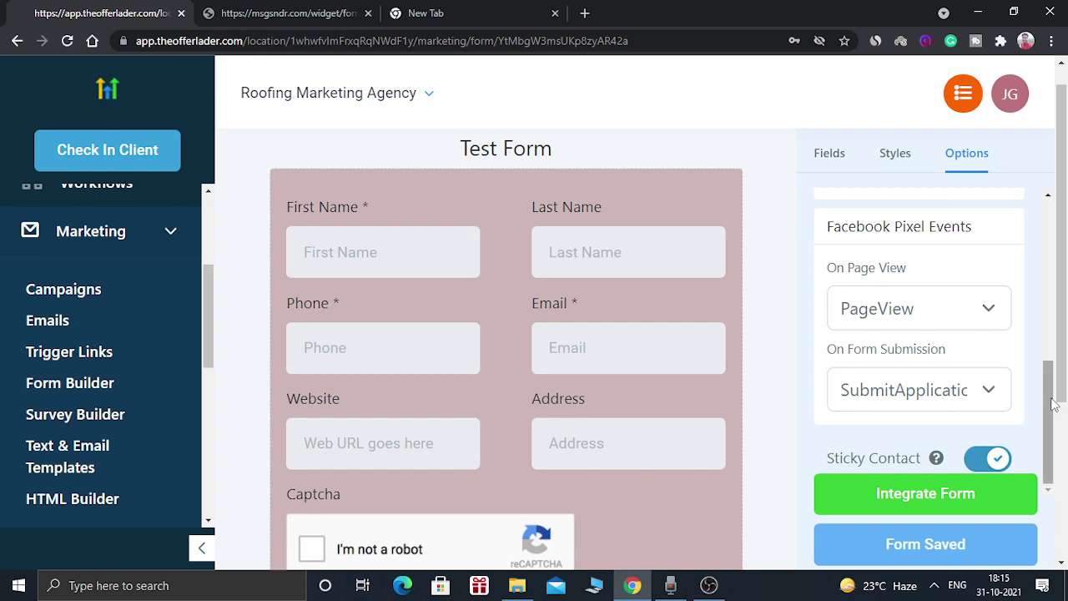
pyautogui.scroll(4, 1054, 405)
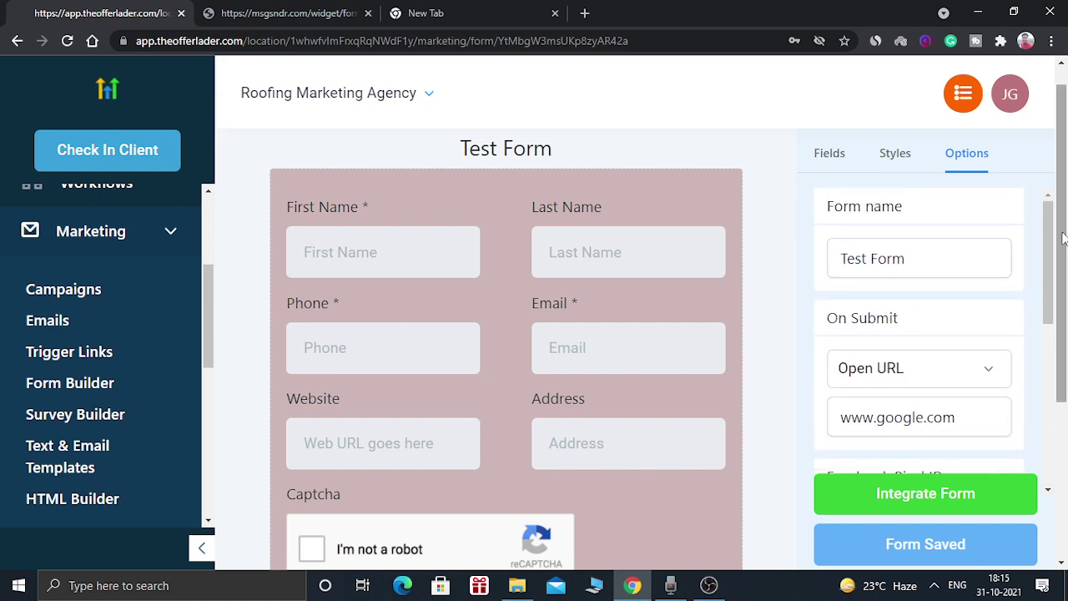
pyautogui.scroll(-2, 1062, 342)
pyautogui.moveTo(1064, 341); pyautogui.dragTo(1065, 219)
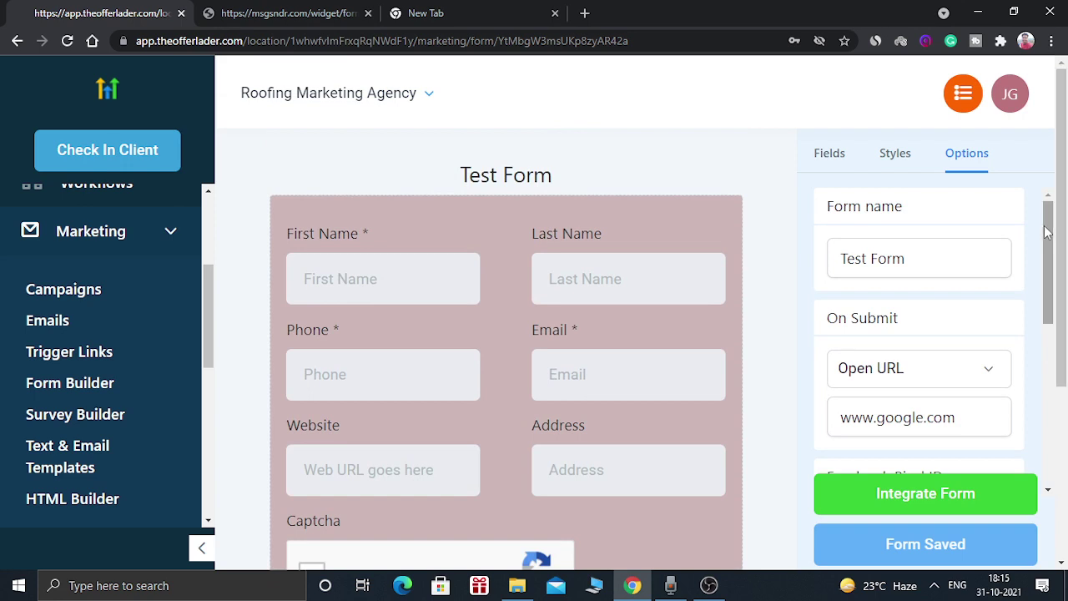
pyautogui.moveTo(211, 288); pyautogui.dragTo(209, 209)
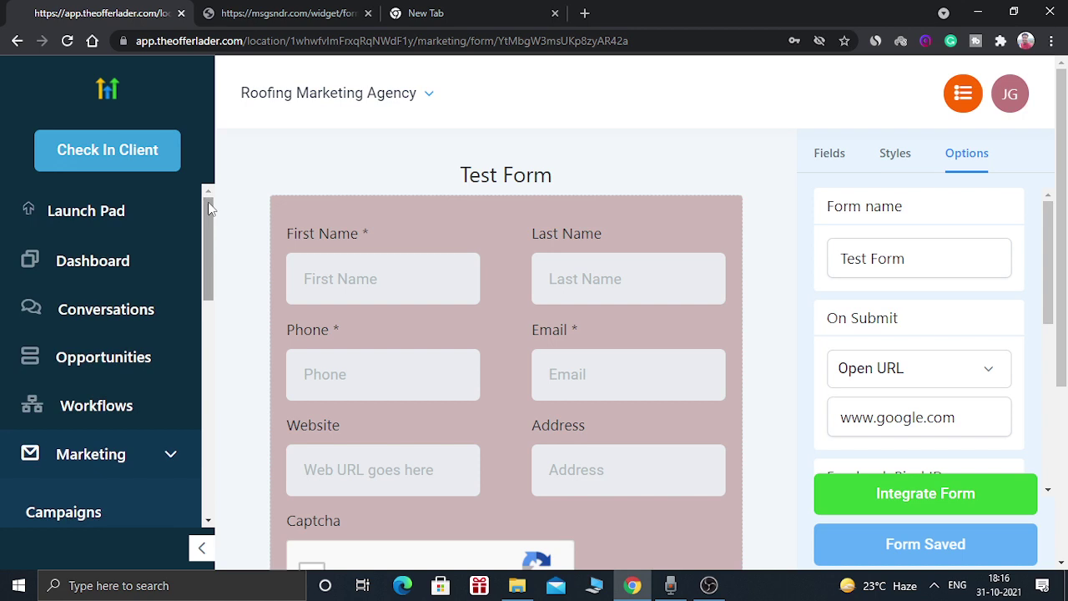